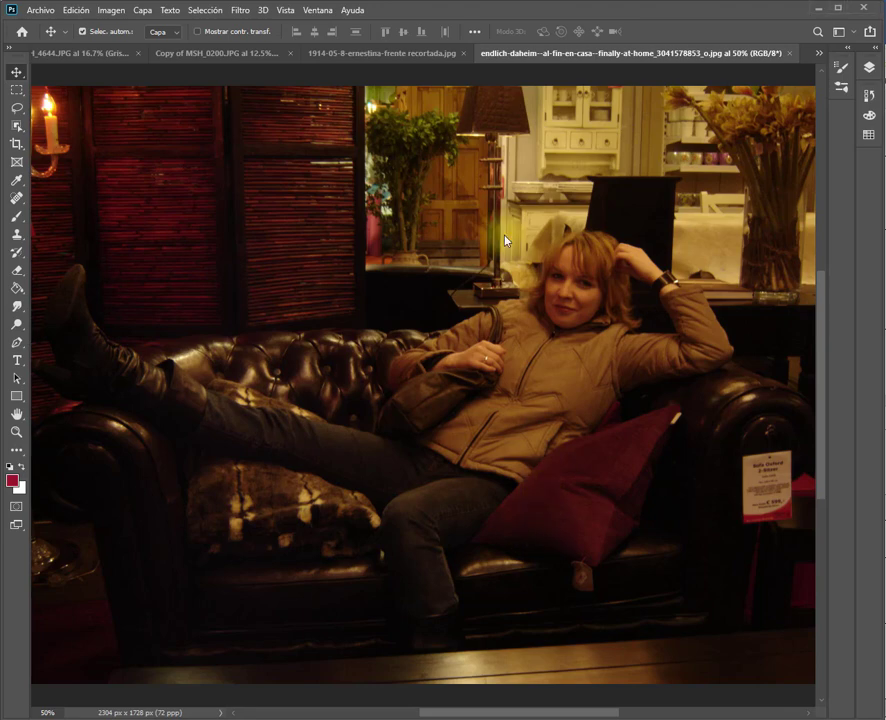
- Open Levels for the sofa photo and lower the RGB white input level to 186
key("ctrl+l")
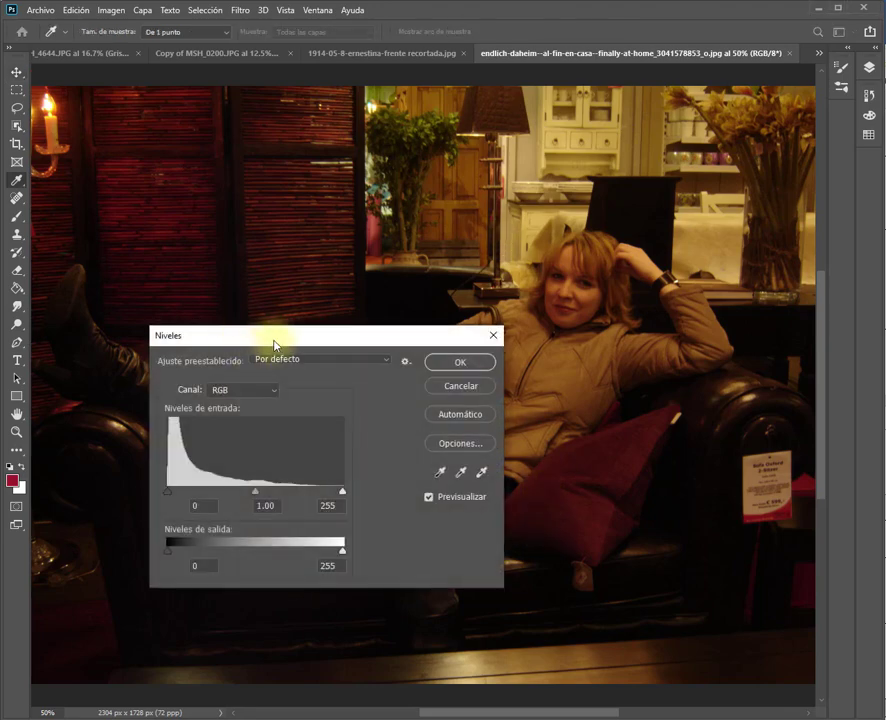
left_click_drag(280, 343, 266, 68)
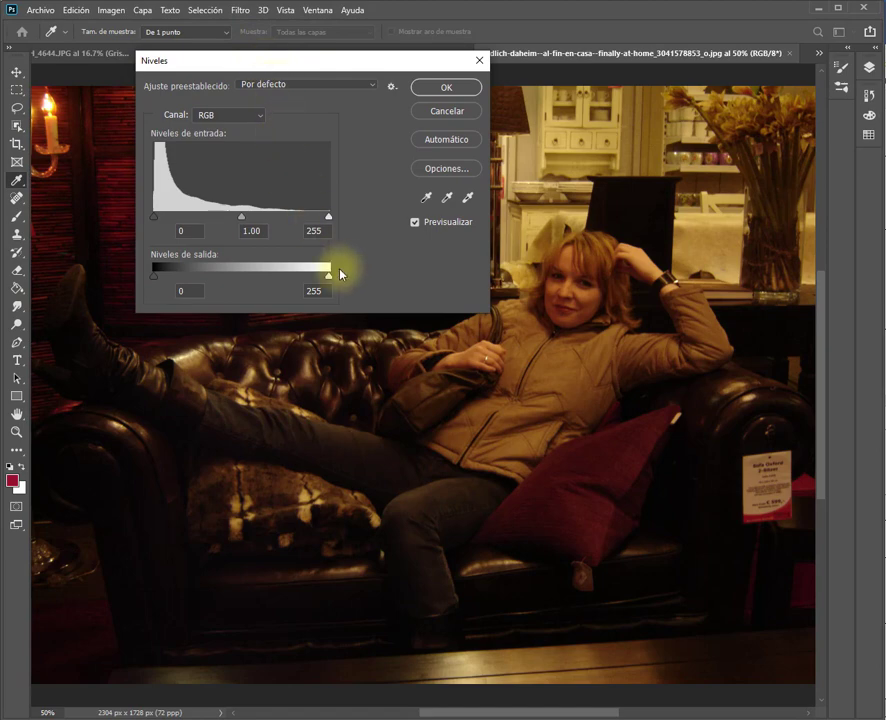
left_click_drag(330, 218, 266, 220)
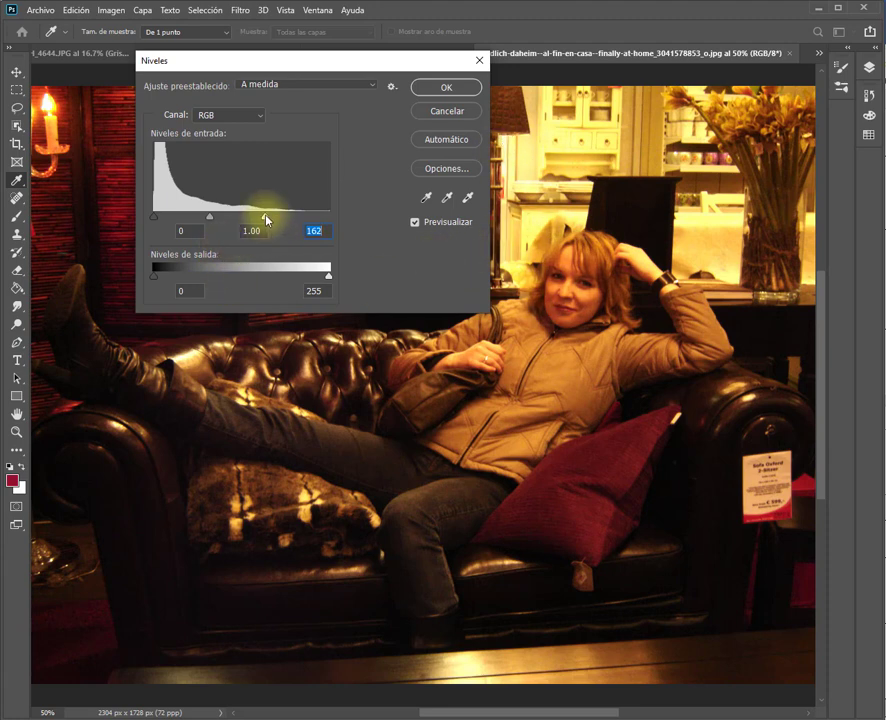
left_click_drag(267, 220, 283, 224)
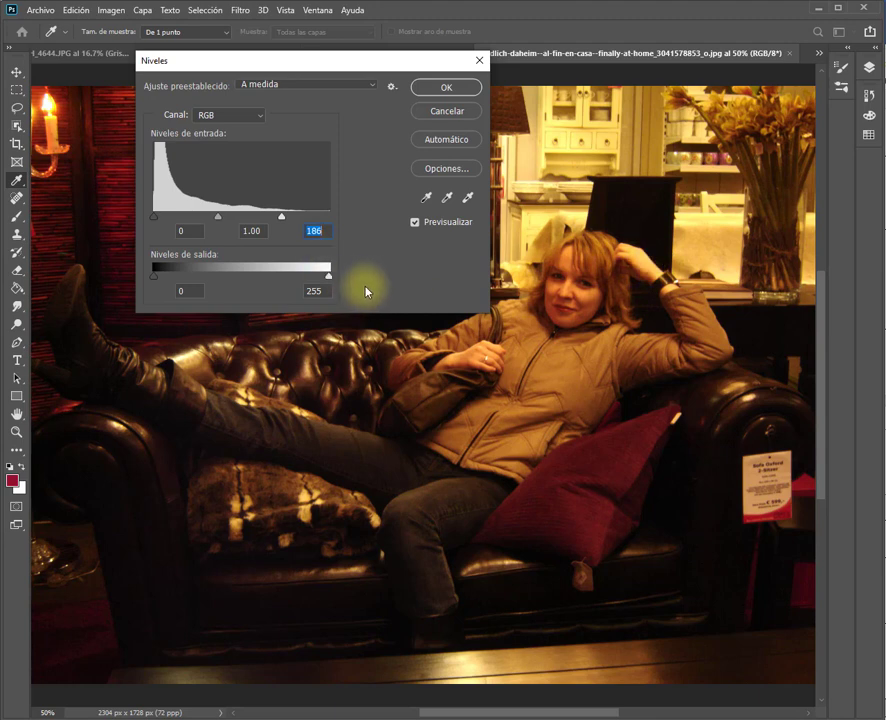
- Raise the blue channel's midtone input level to 1.09 in Levels
left_click(260, 118)
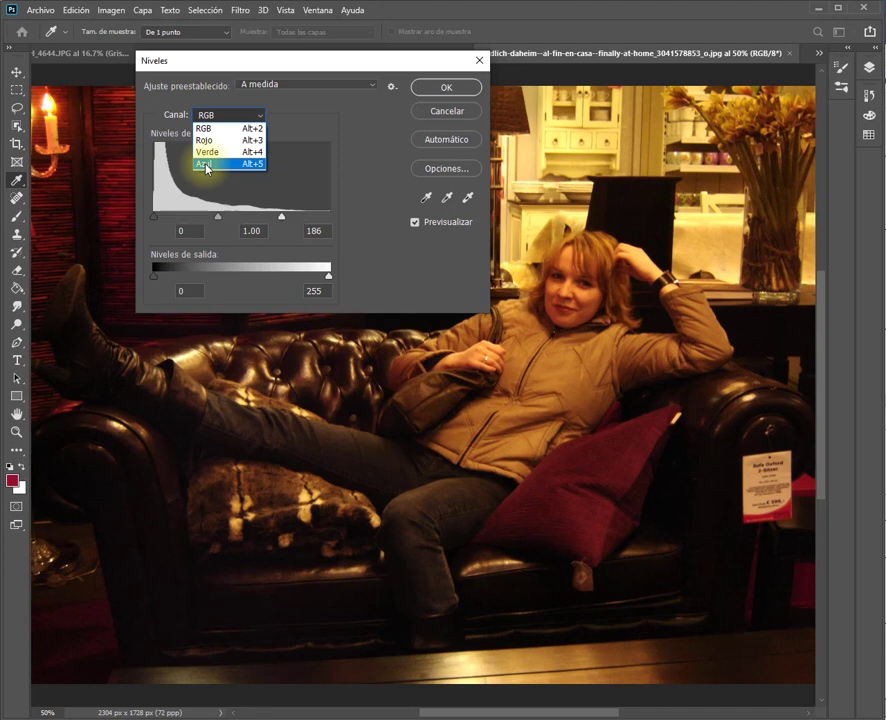
left_click(213, 165)
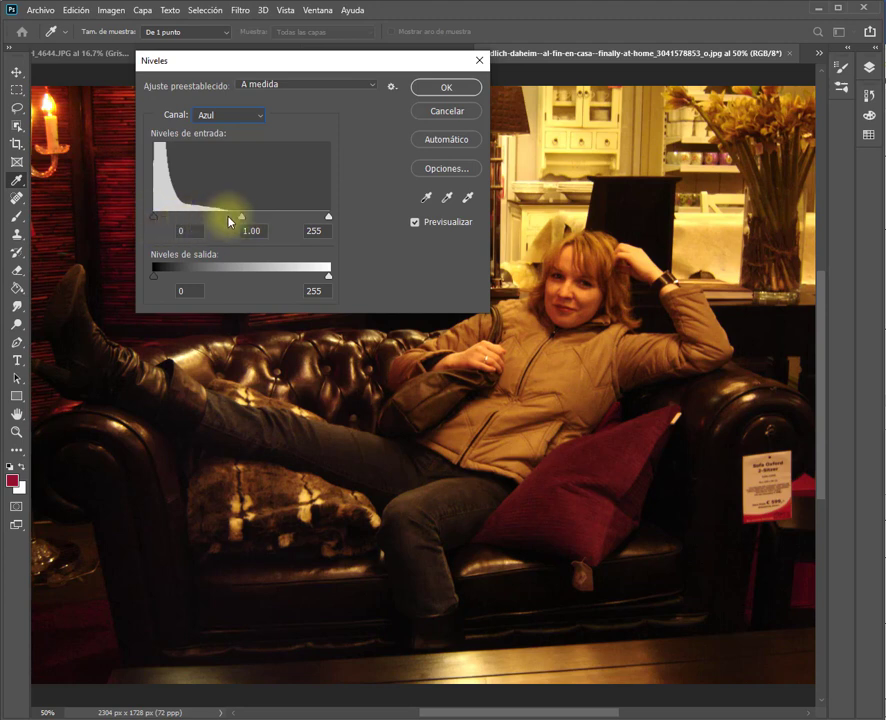
mouse_move(242, 219)
left_mouse_down()
mouse_move(186, 219)
mouse_move(292, 219)
mouse_move(236, 219)
left_mouse_up()
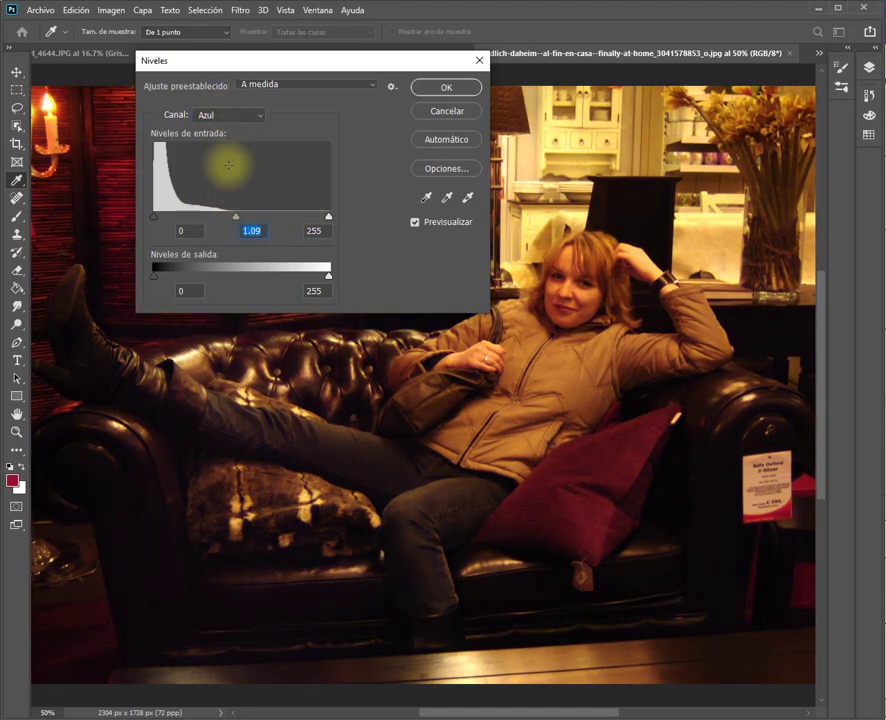
- Adjust the green channel's midtones and raise the red channel's midtone input level to 1.09
left_click(228, 115)
left_click(213, 155)
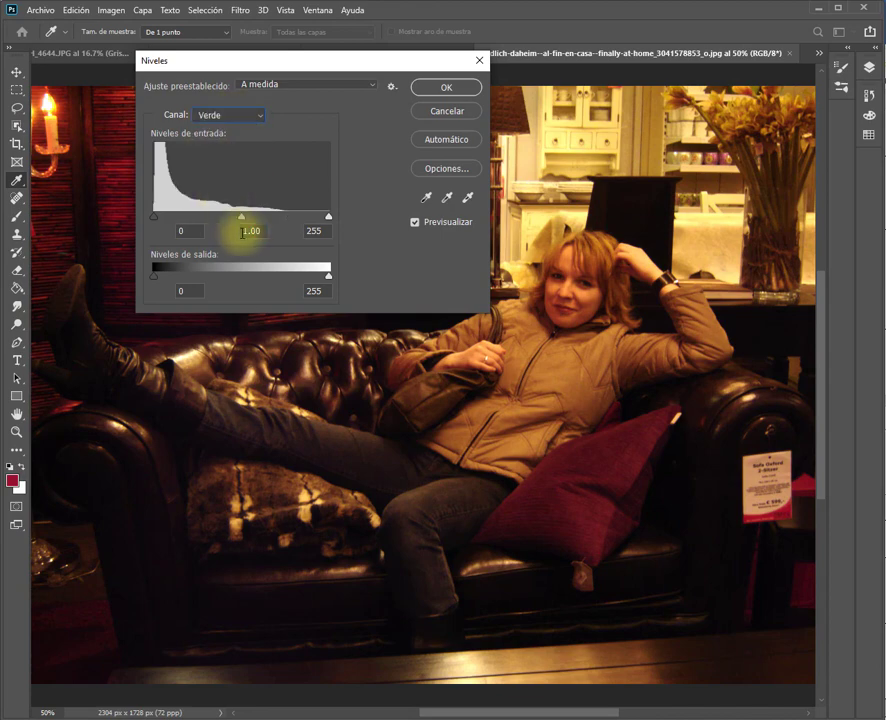
left_click_drag(241, 219, 230, 170)
left_click(226, 116)
left_click(210, 139)
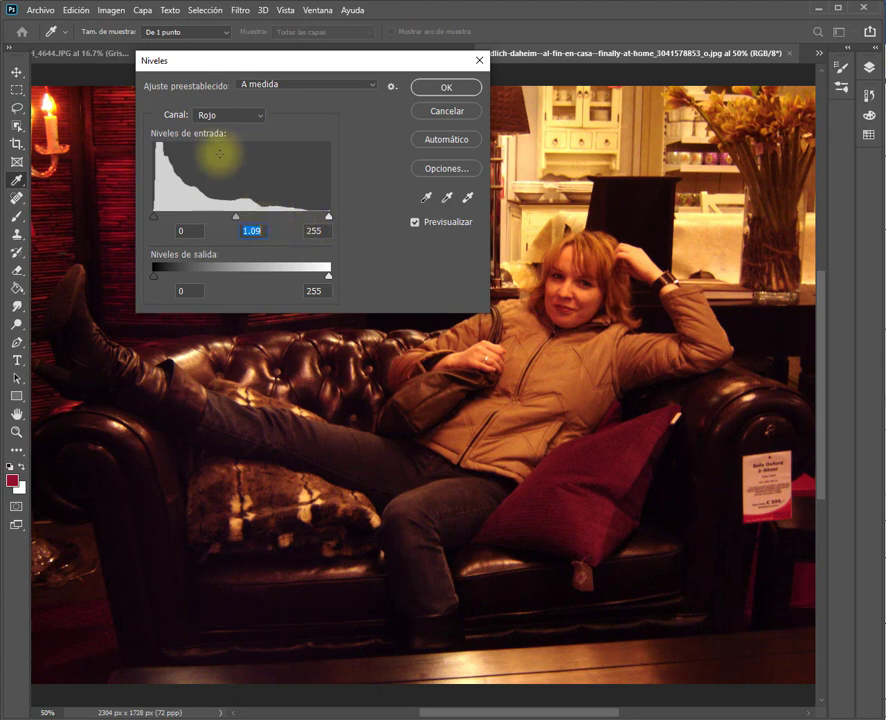
- Raise the blue channel's midtone input level in stages, first to 1.18 and further to 1.33
left_click(224, 116)
left_click(212, 167)
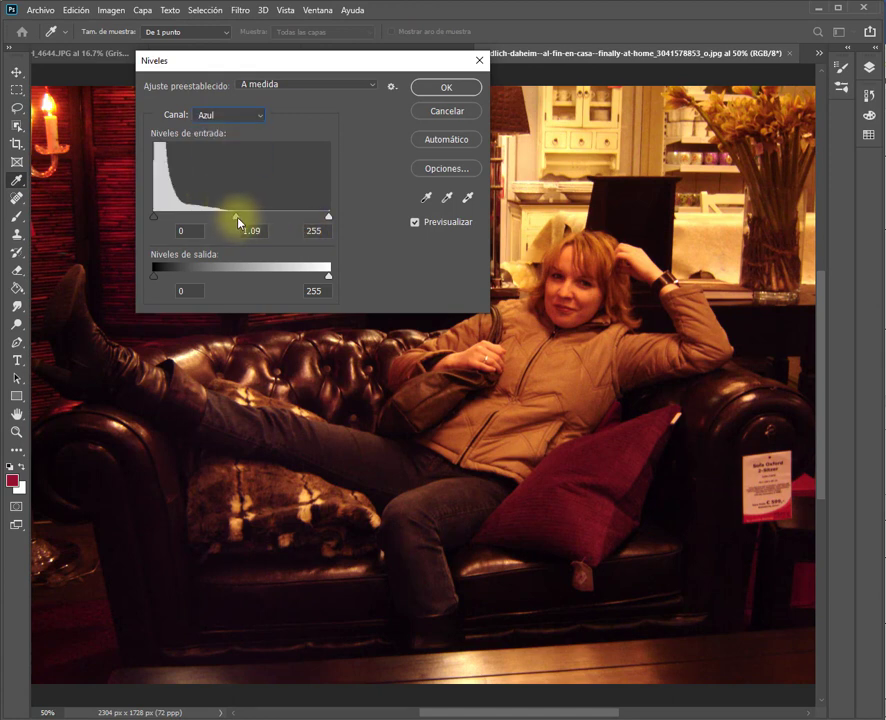
mouse_move(242, 224)
left_mouse_down()
mouse_move(226, 223)
mouse_move(254, 227)
mouse_move(232, 229)
left_mouse_up()
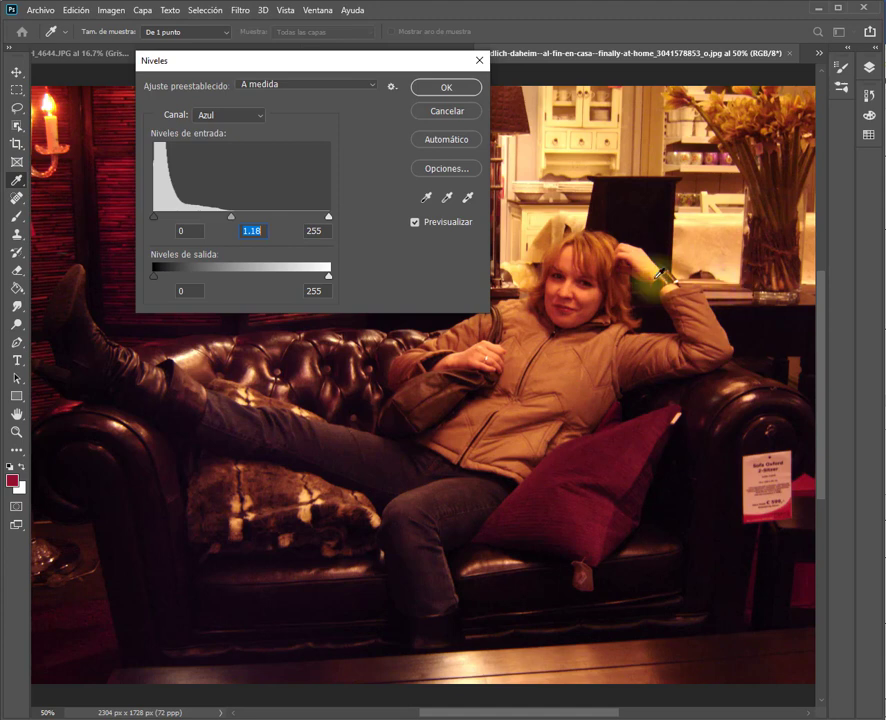
left_click_drag(231, 216, 224, 220)
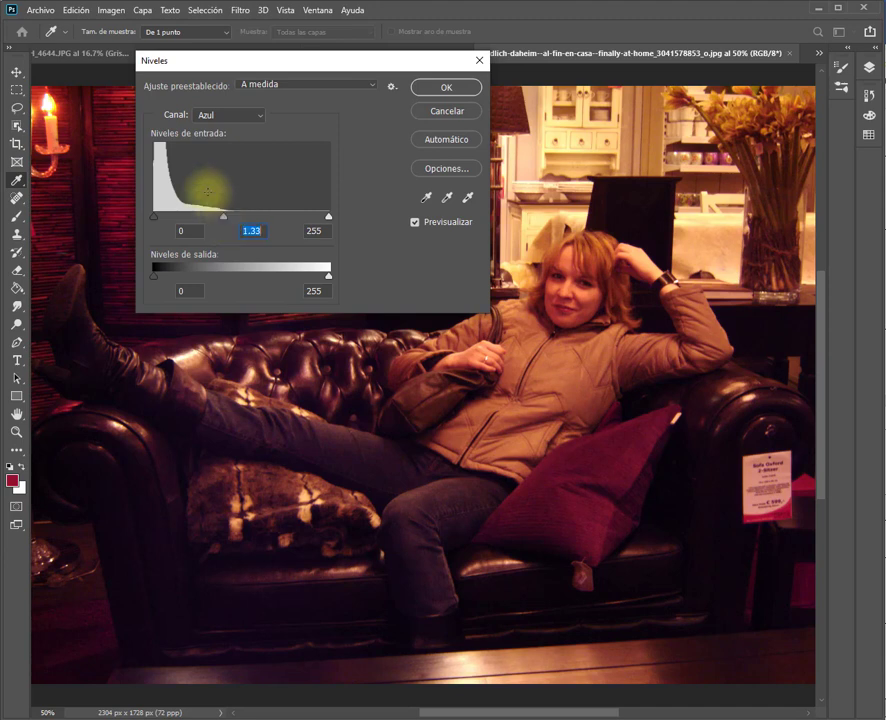
- Try darker green midtones, and settle on a green channel midtone input level of 1.20
left_click(230, 115)
left_click(205, 148)
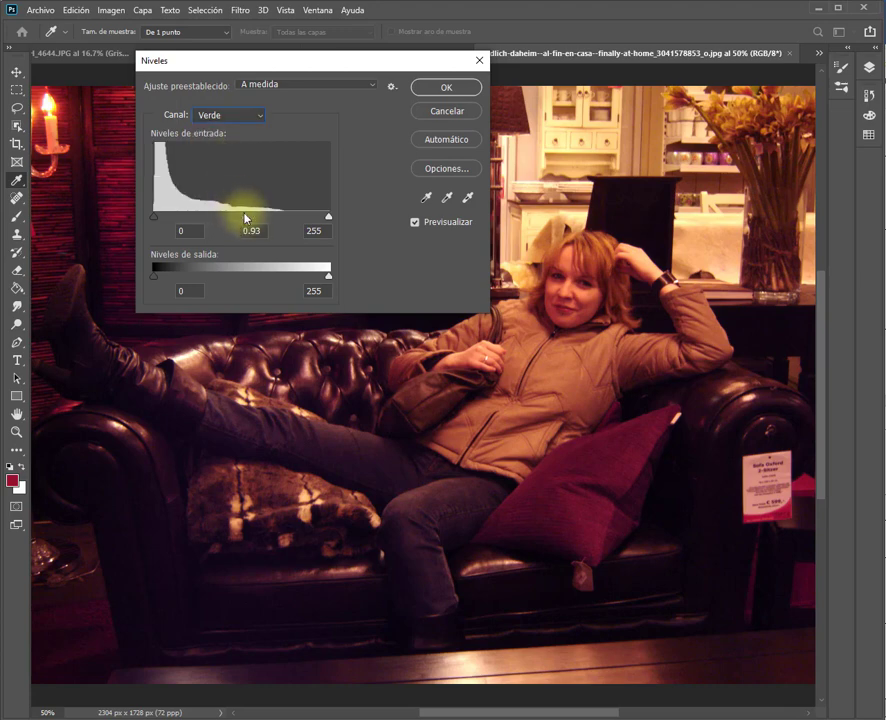
left_click_drag(245, 217, 253, 219)
left_click_drag(237, 222, 230, 222)
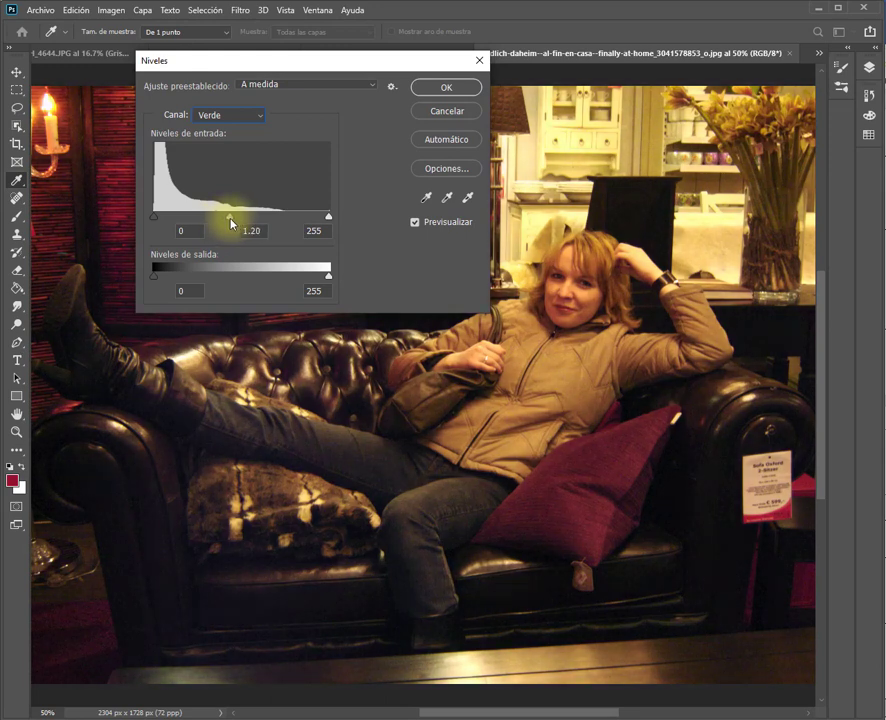
- Set the blue channel's midtone input level to 1.40 and toggle the preview off and on to compare the photo
left_click(226, 116)
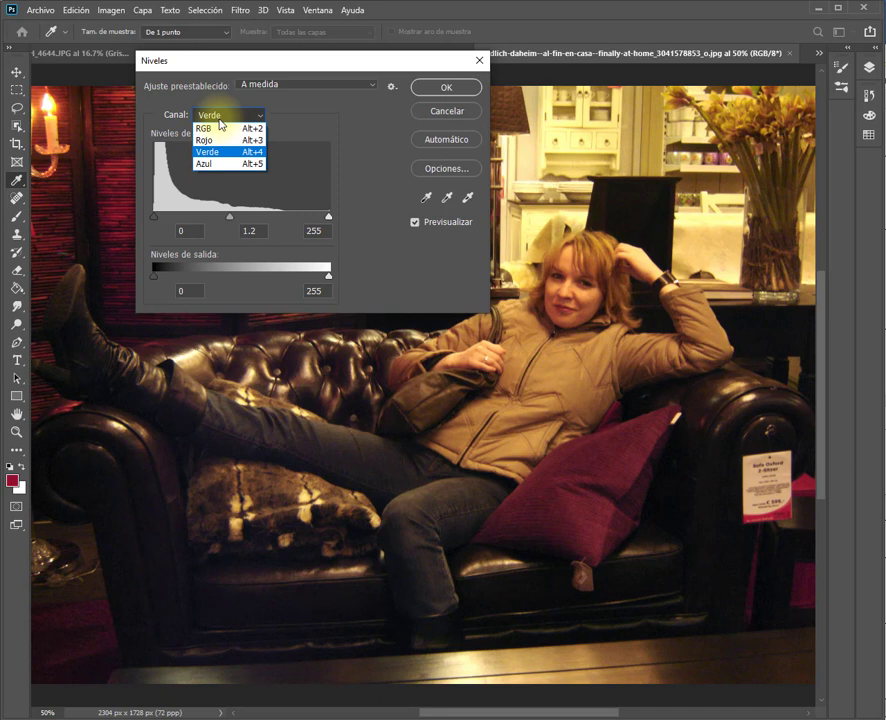
left_click(216, 166)
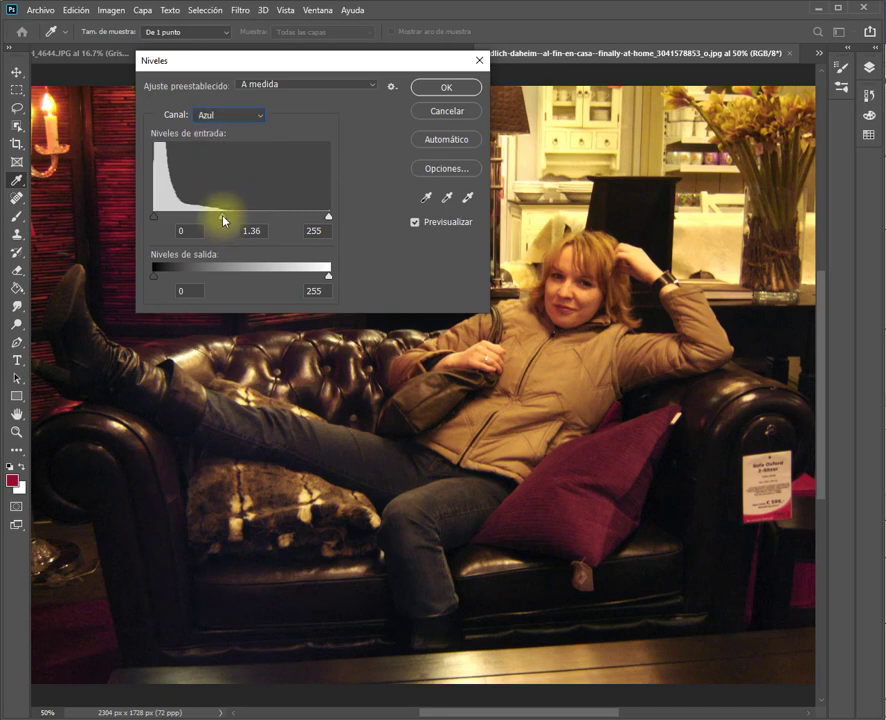
left_click_drag(221, 220, 220, 220)
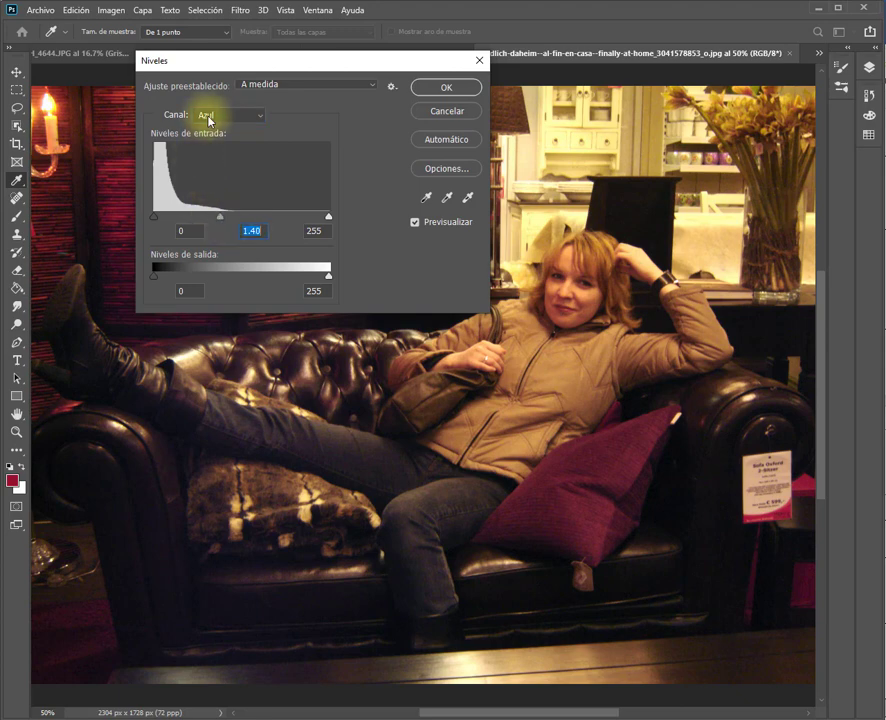
left_click(414, 222)
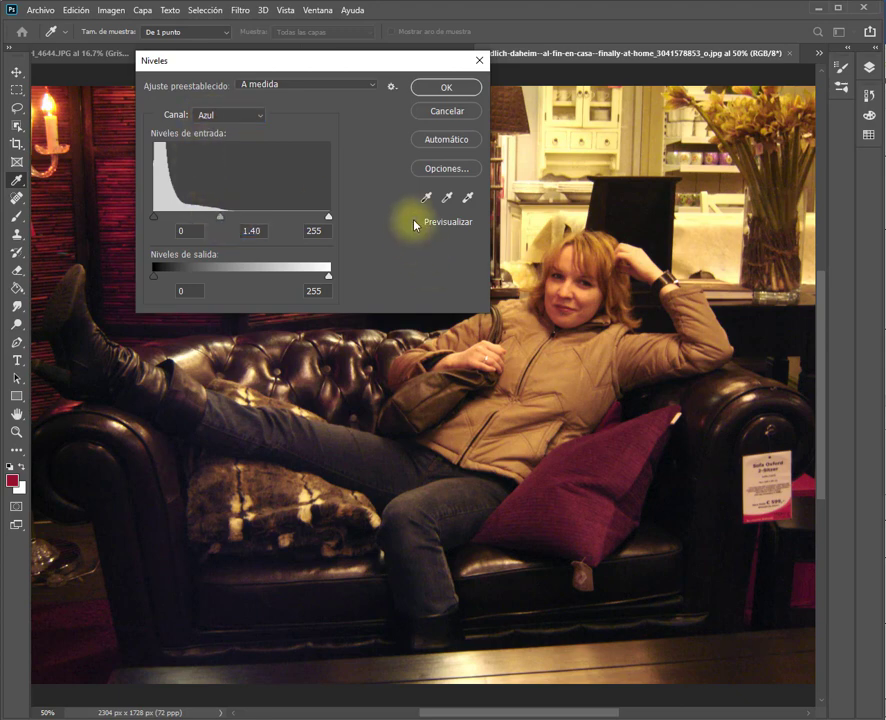
left_click(414, 222)
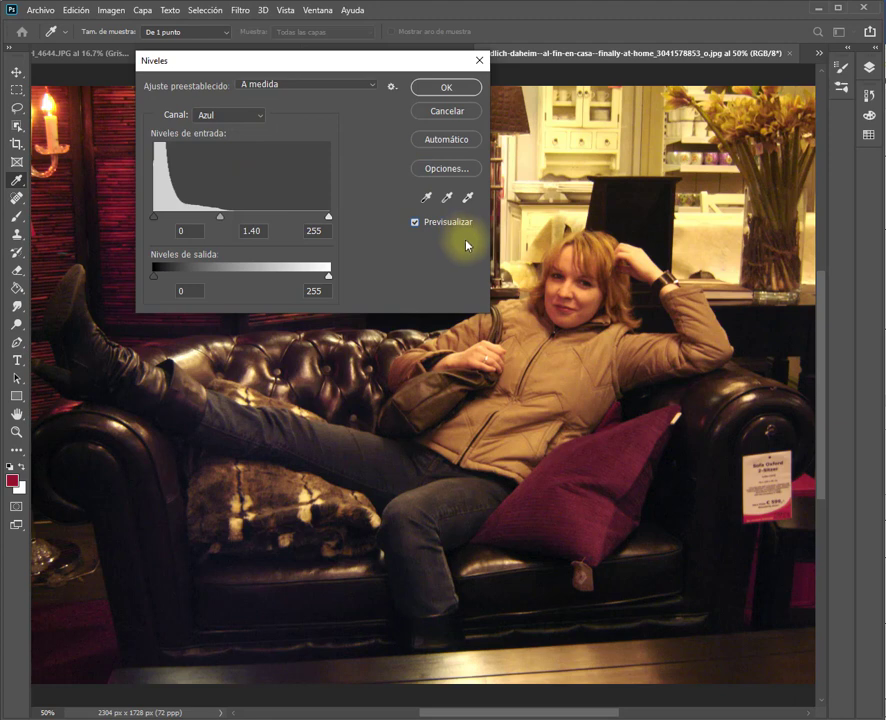
- Set the RGB midtone input level to 0.92 and the black input level to 4, and apply the Levels adjustment
left_click(229, 115)
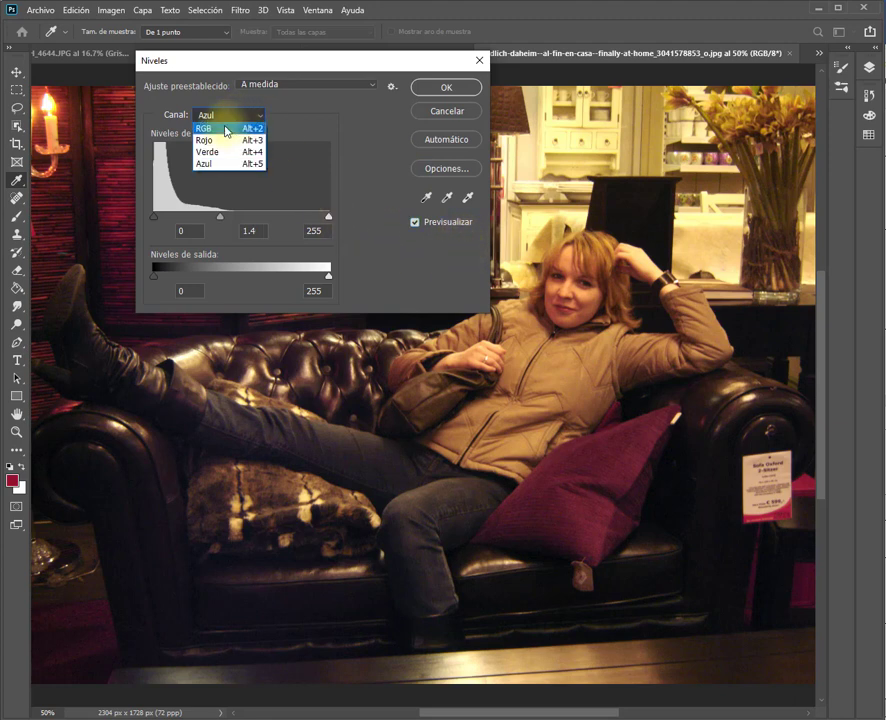
left_click(227, 131)
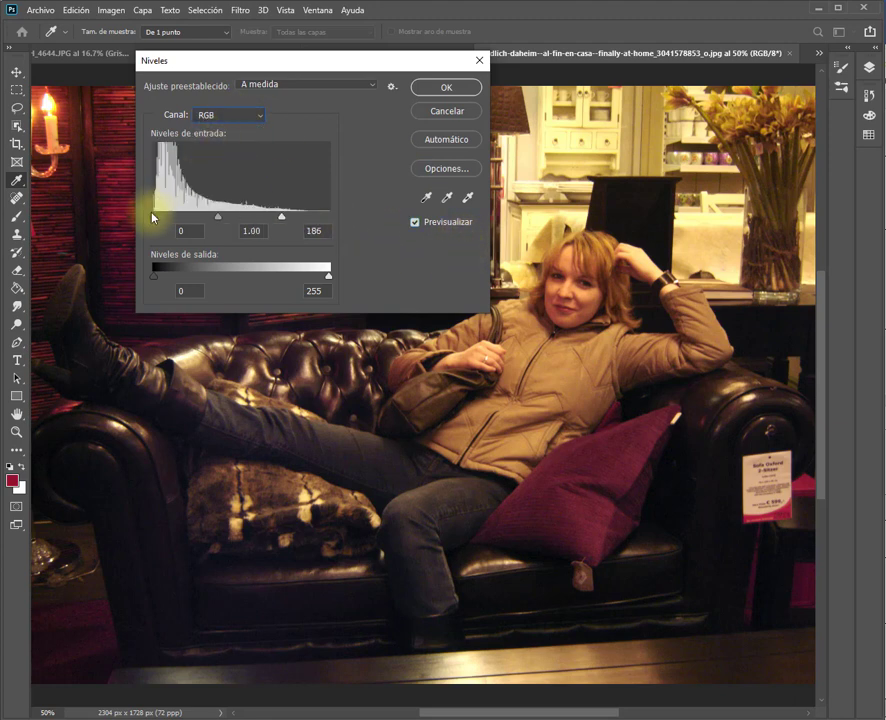
left_click(155, 218)
left_click(218, 219)
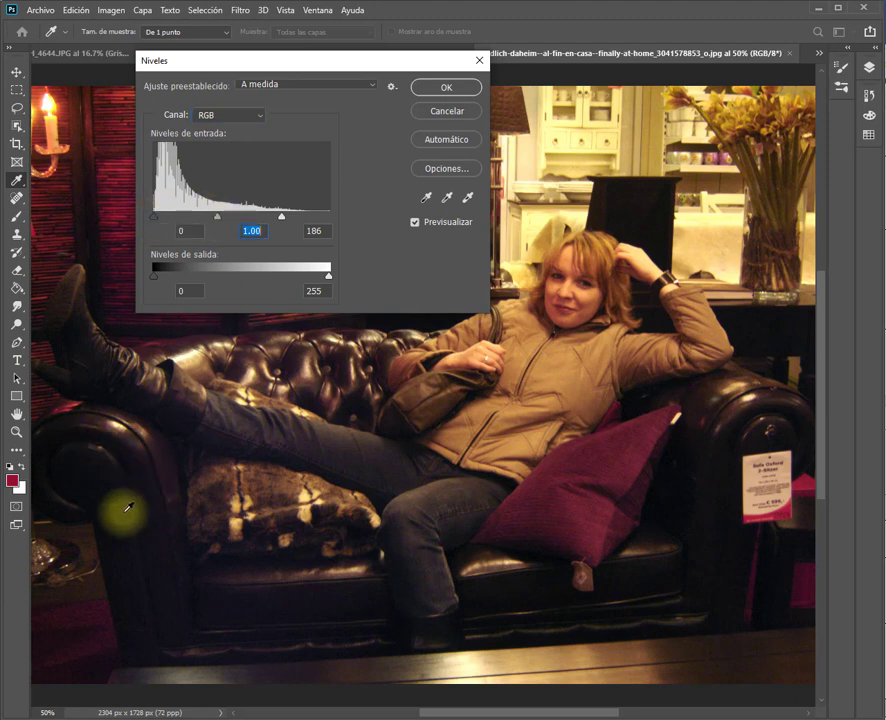
left_click_drag(218, 220, 223, 222)
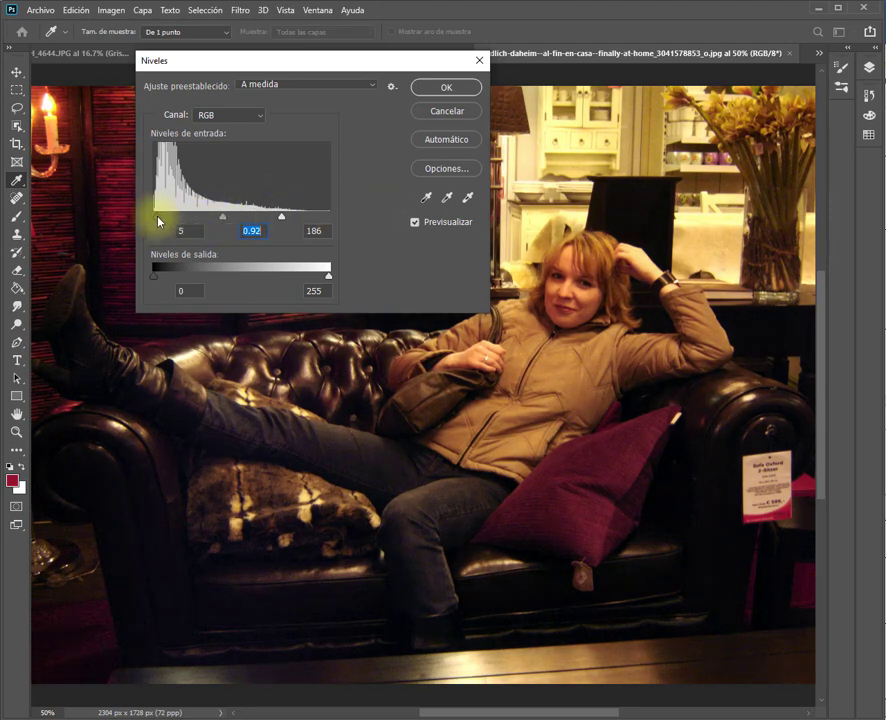
left_click_drag(155, 222, 158, 223)
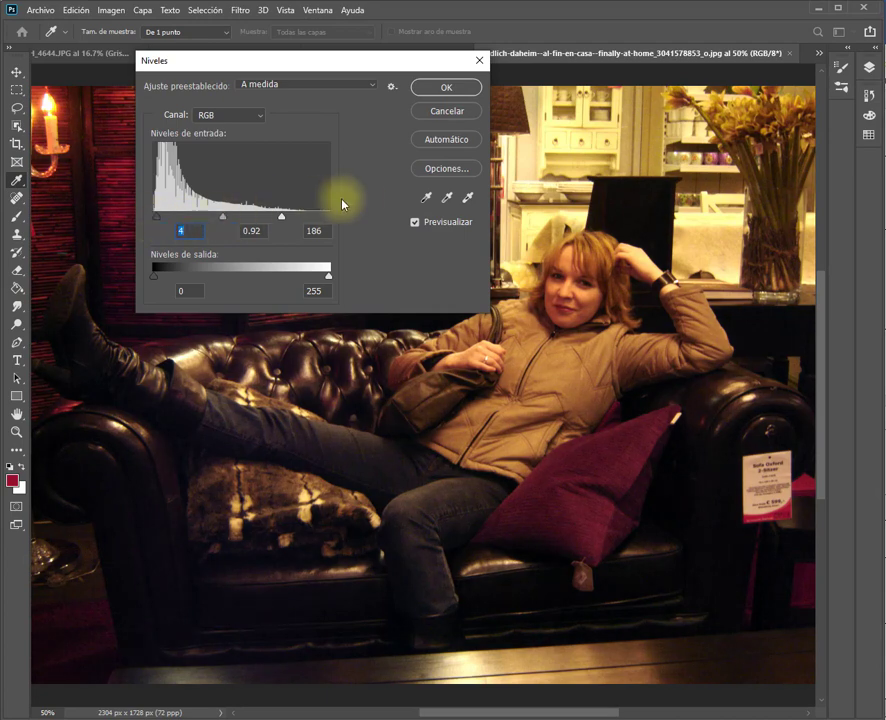
left_click(444, 88)
key("v")
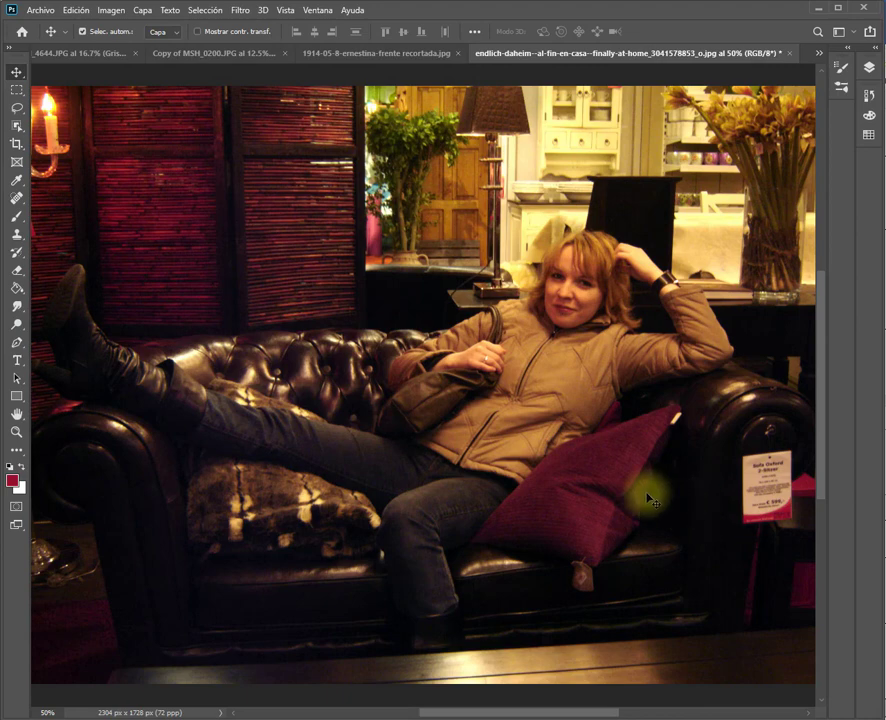
- Apply a second Levels adjustment that lowers the RGB white input level to about 242
key("ctrl+l")
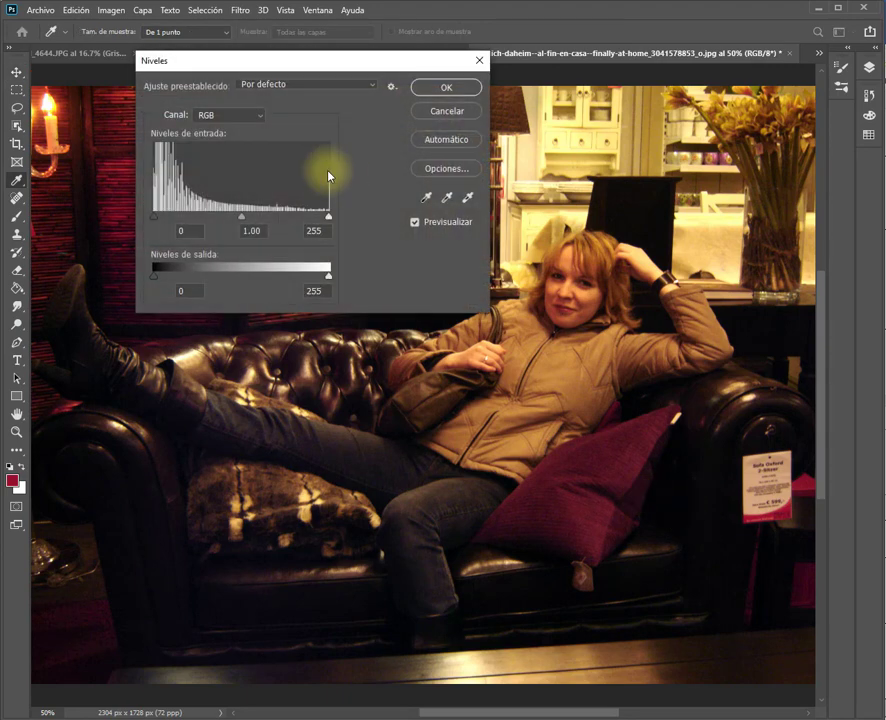
mouse_move(329, 219)
left_mouse_down()
mouse_move(310, 223)
mouse_move(318, 226)
left_mouse_up()
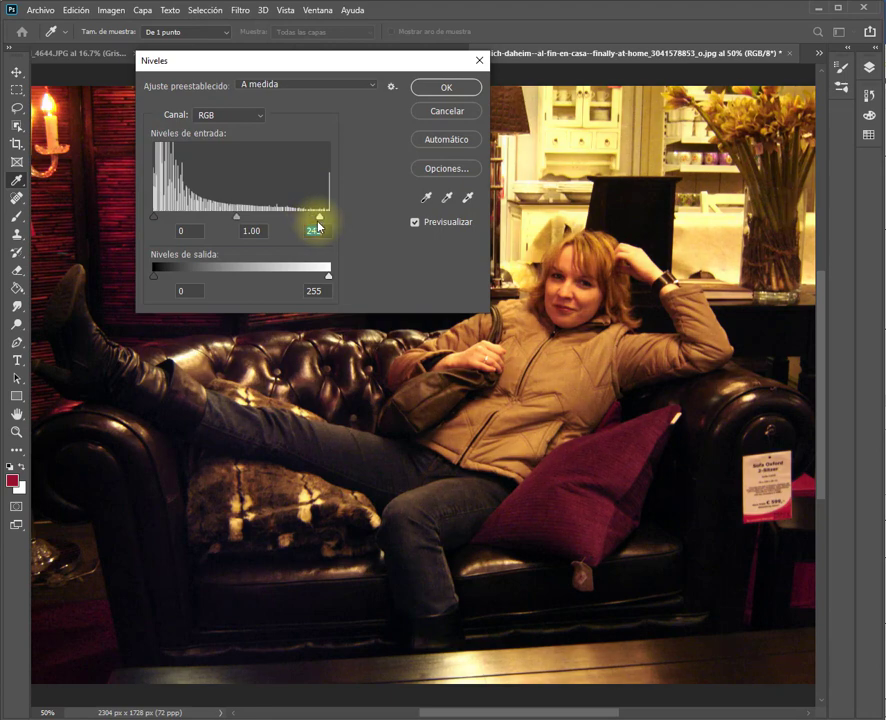
left_click(446, 87)
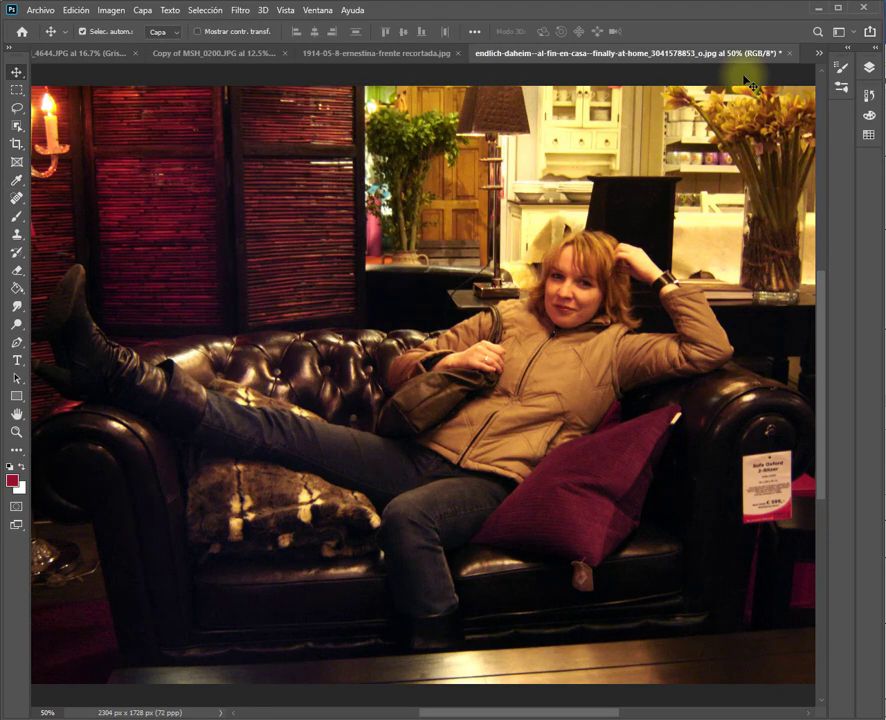
- Compare the opened photo with the first and second Levels states in the history, ending on the latest state
left_click(869, 96)
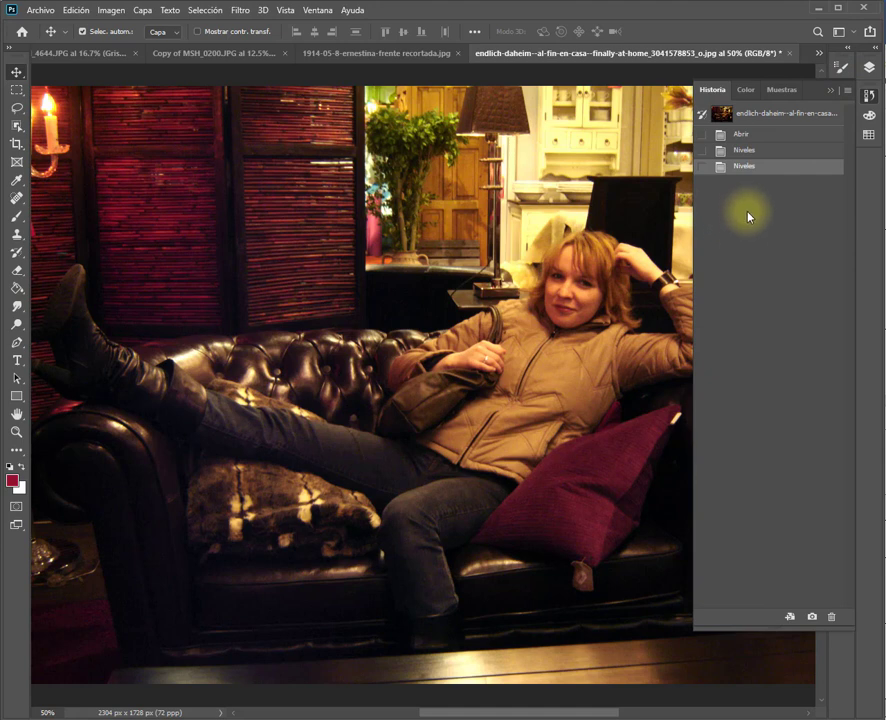
left_click(744, 136)
left_click(743, 151)
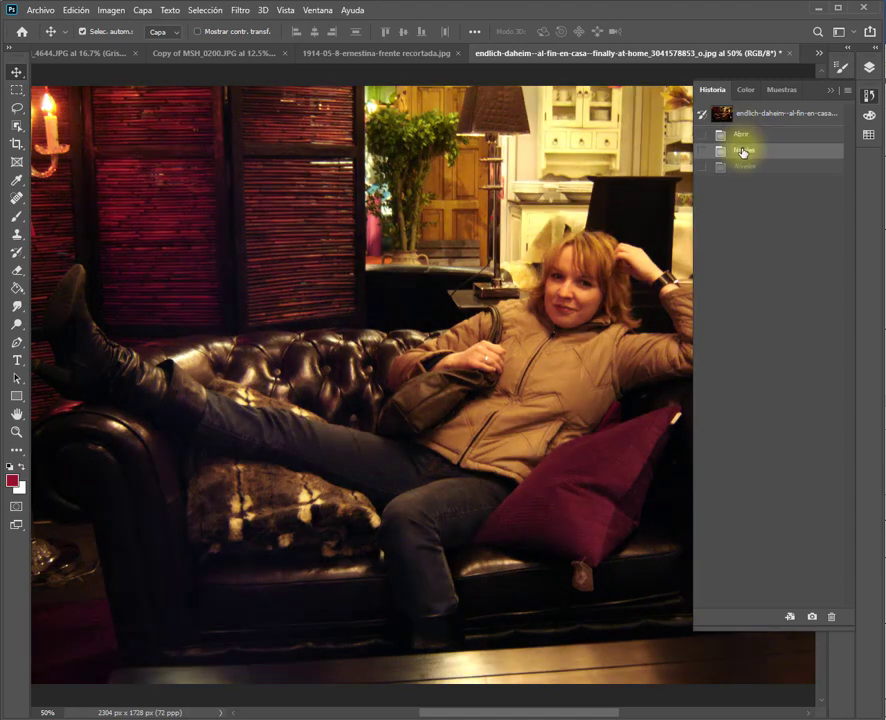
left_click(745, 171)
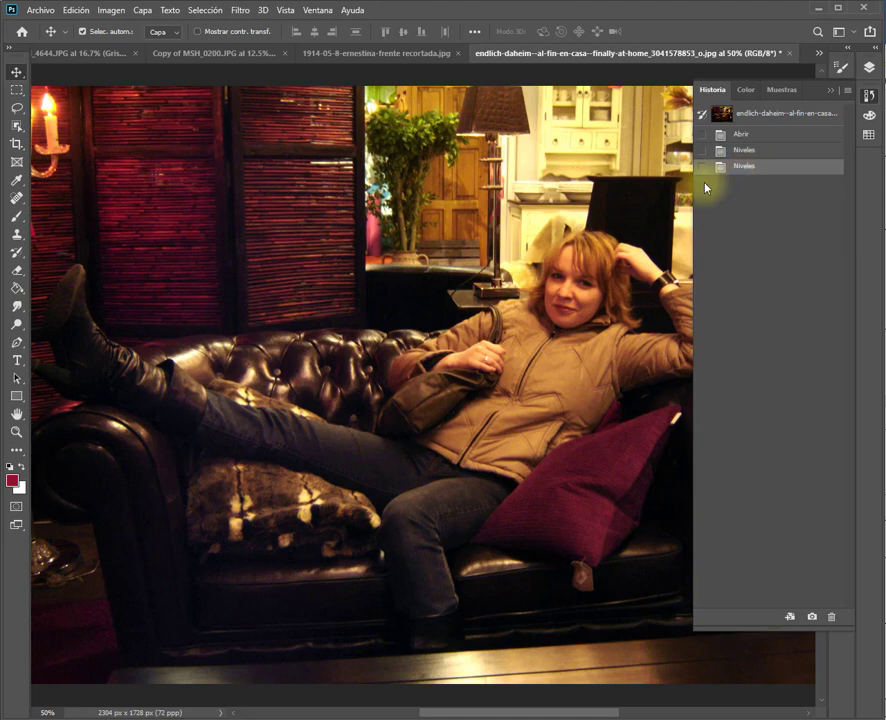
- Activate the History Brush and set its brush size to 46 px
left_click(16, 256, "alt")
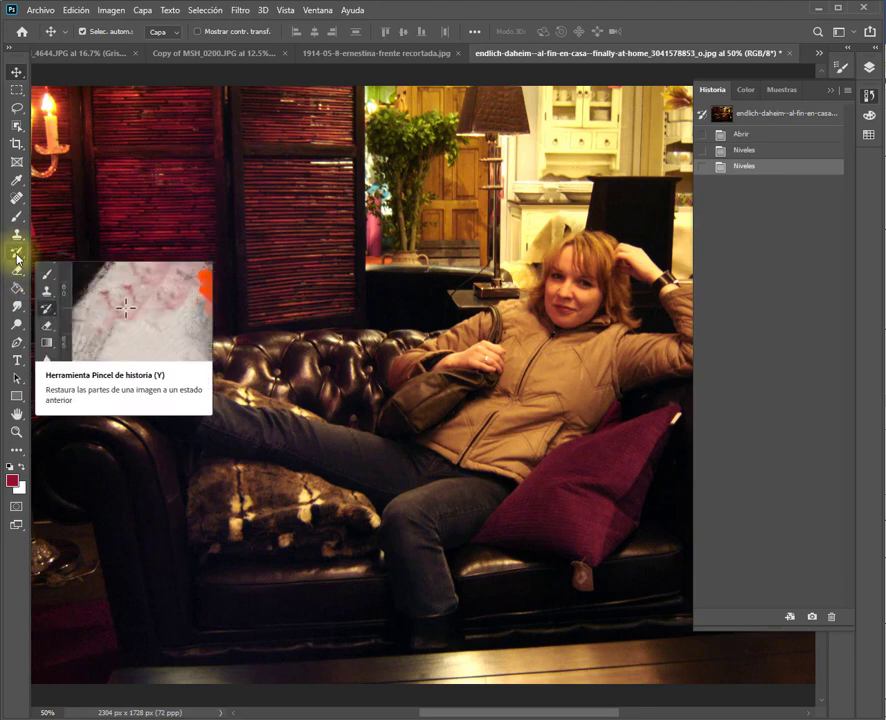
left_click(16, 253)
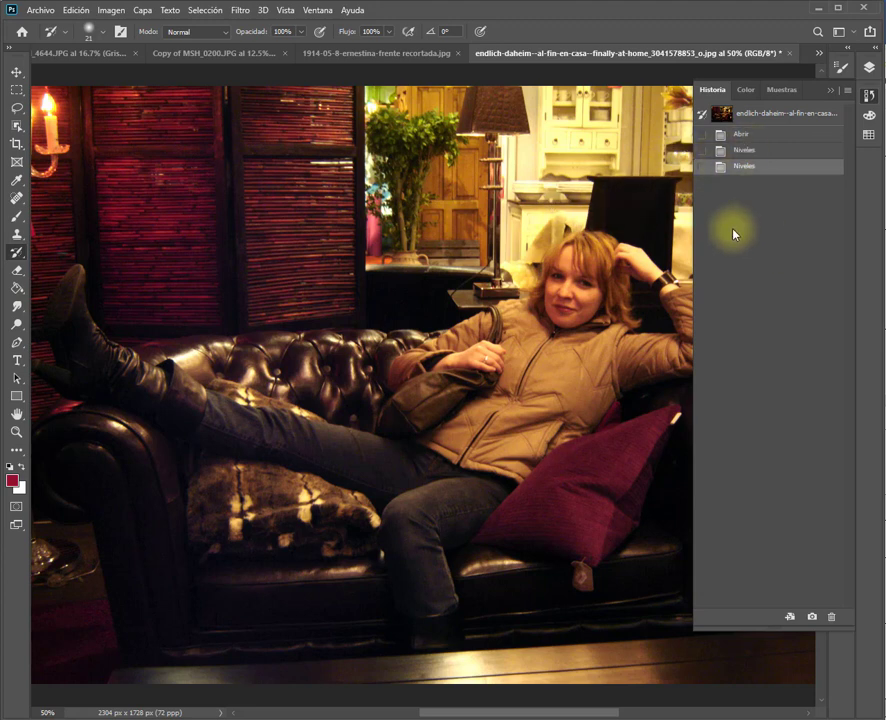
right_click(550, 228)
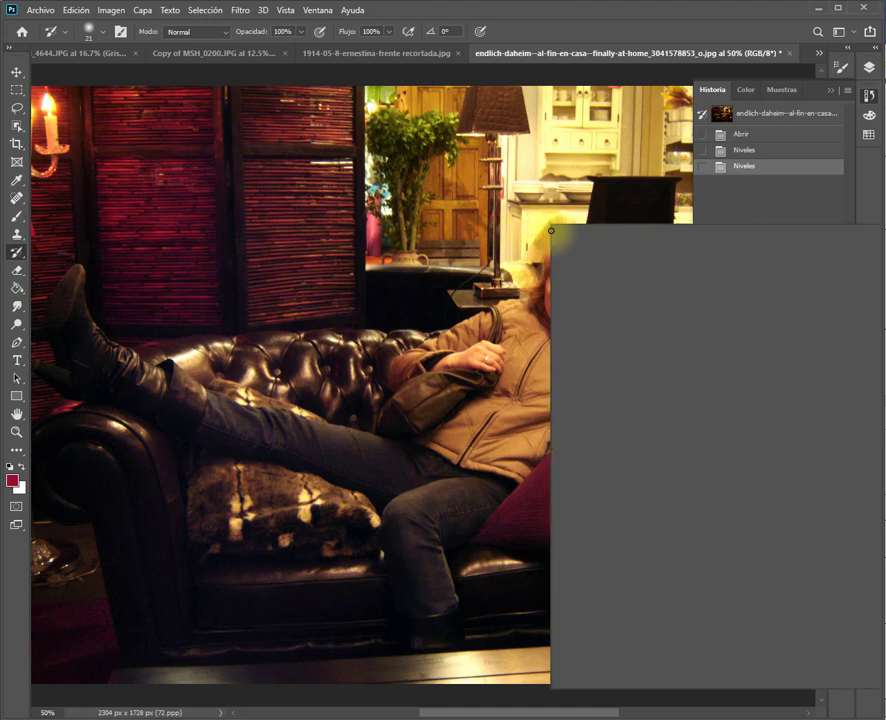
mouse_move(628, 259)
left_mouse_down()
mouse_move(639, 259)
mouse_move(636, 293)
mouse_move(624, 297)
left_mouse_up()
left_click(560, 77)
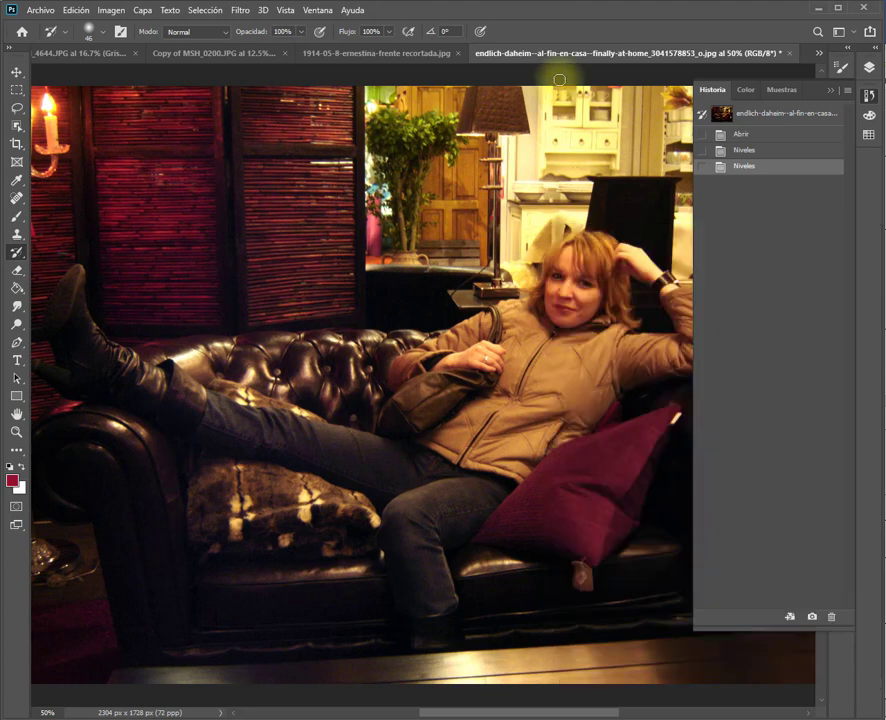
- Paint a History Brush stroke over the bright background beside the black cabinet and compare the result with the original snapshot
left_click(597, 184)
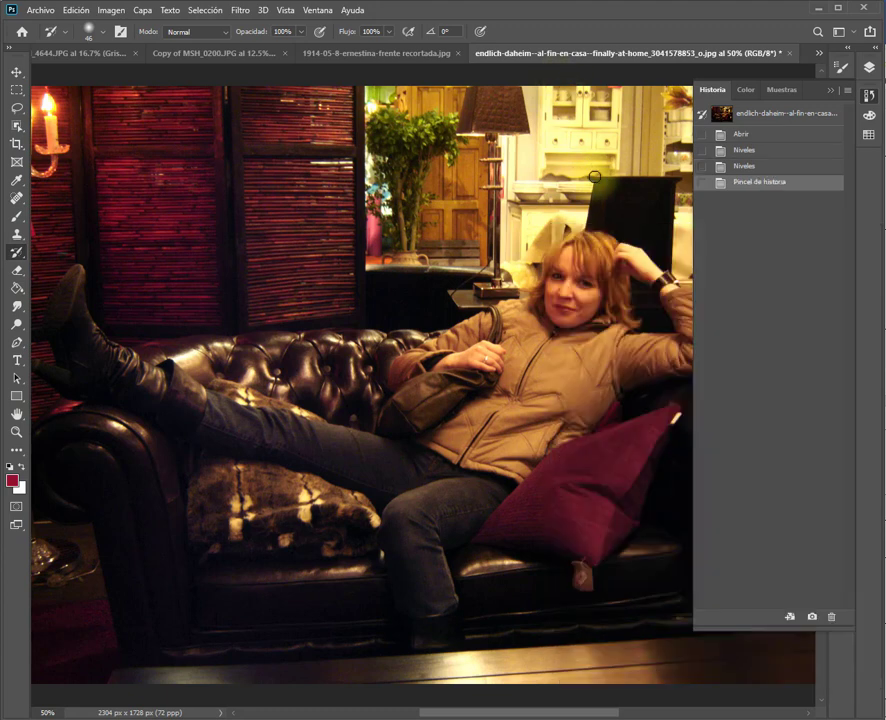
left_click(756, 117)
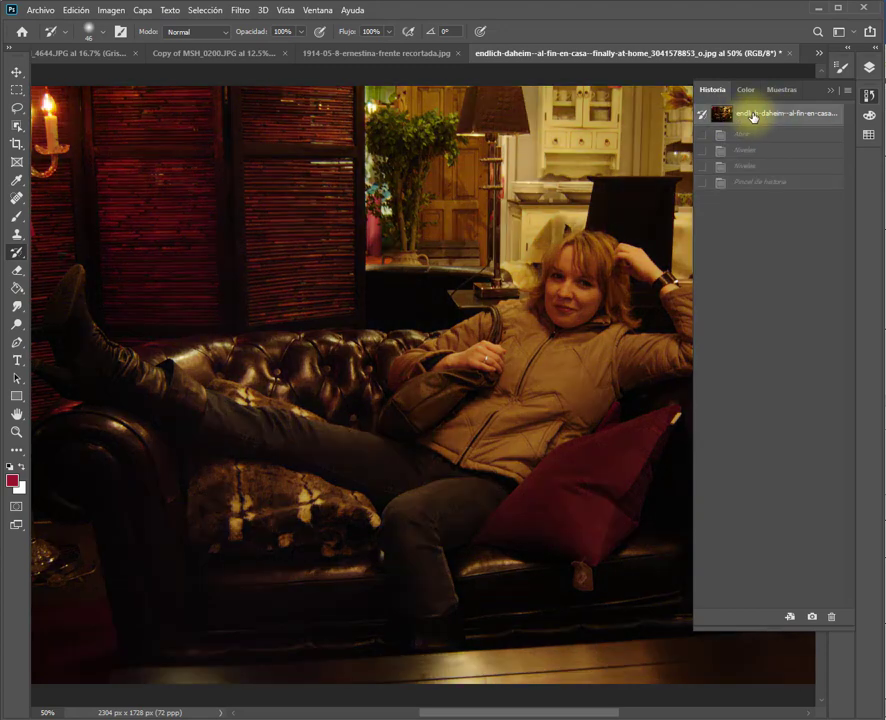
left_click(753, 186)
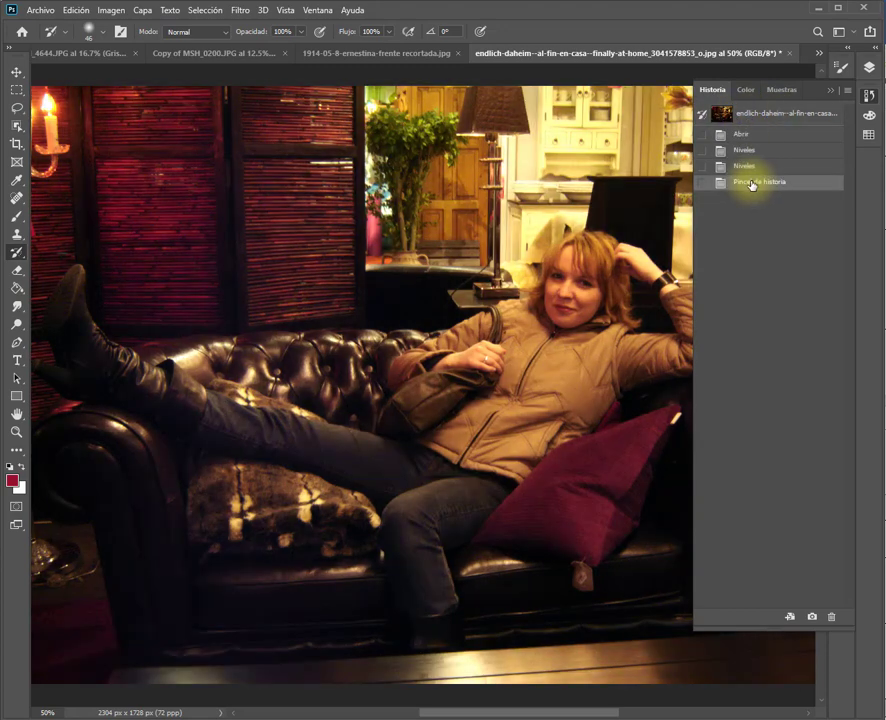
left_click(756, 114)
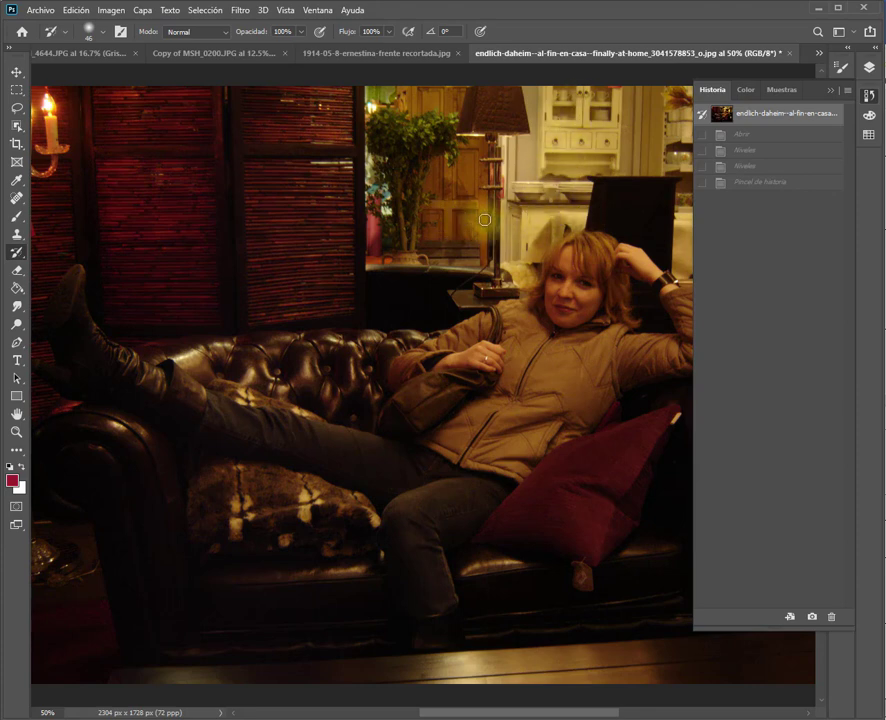
left_click(745, 182)
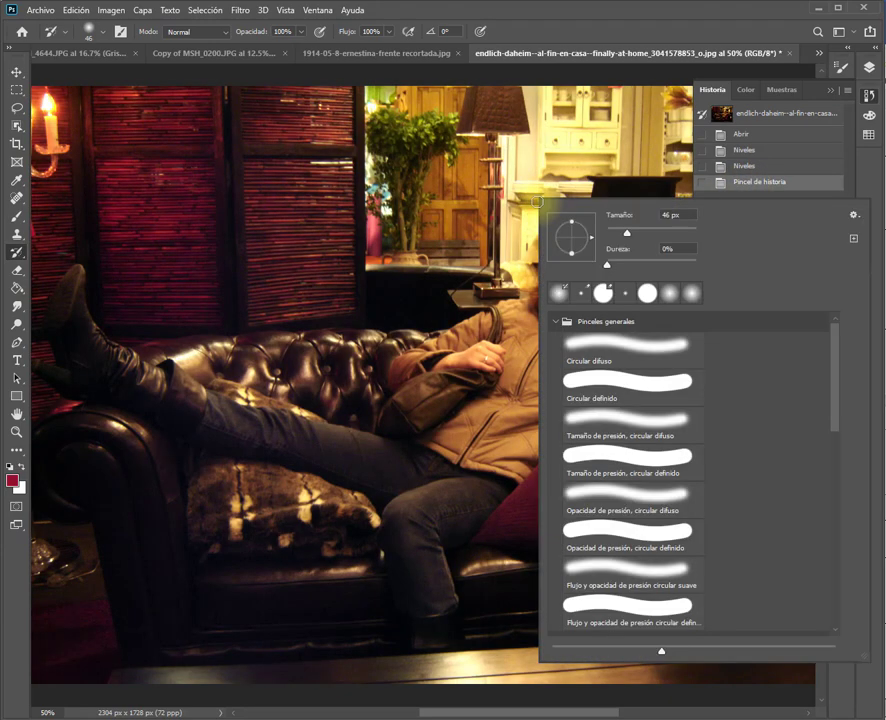
- Set the History Brush size to 101 px and paint the original state back over the bright background behind the sofa
right_click(646, 232)
left_click_drag(643, 234, 652, 233)
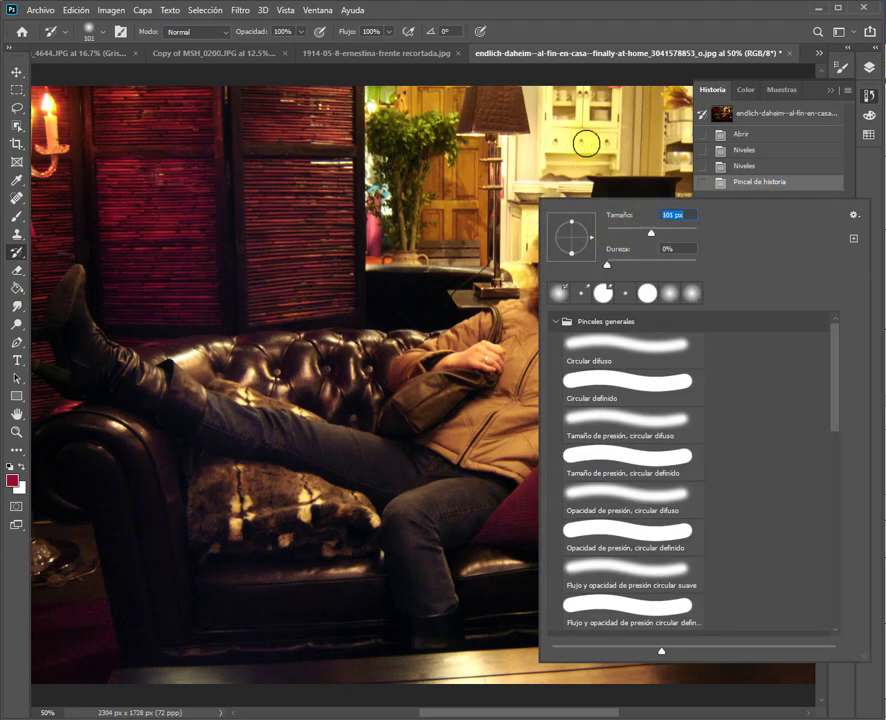
key("Return")
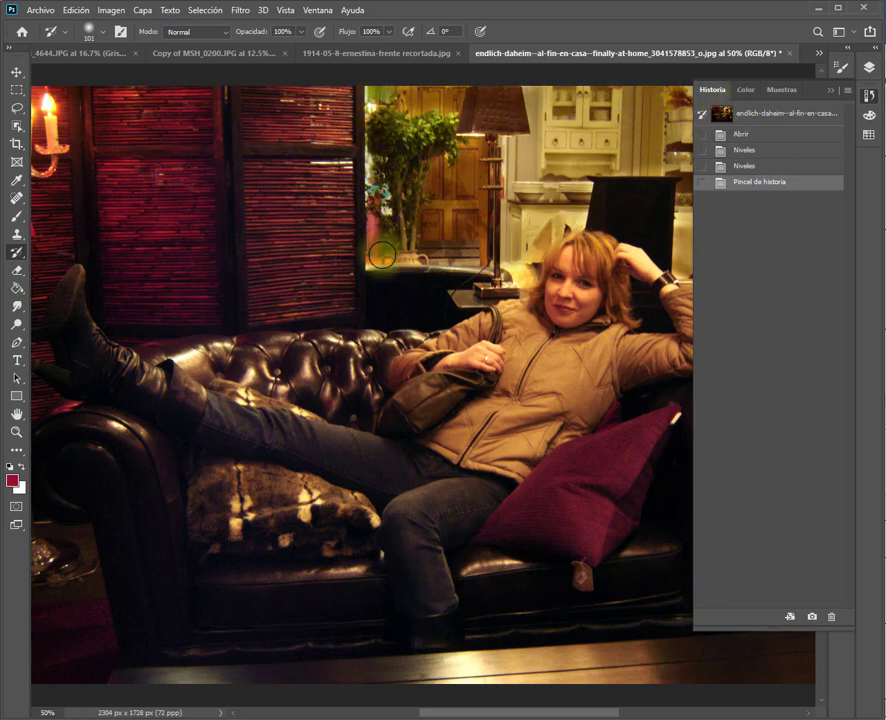
left_click_drag(376, 250, 465, 262)
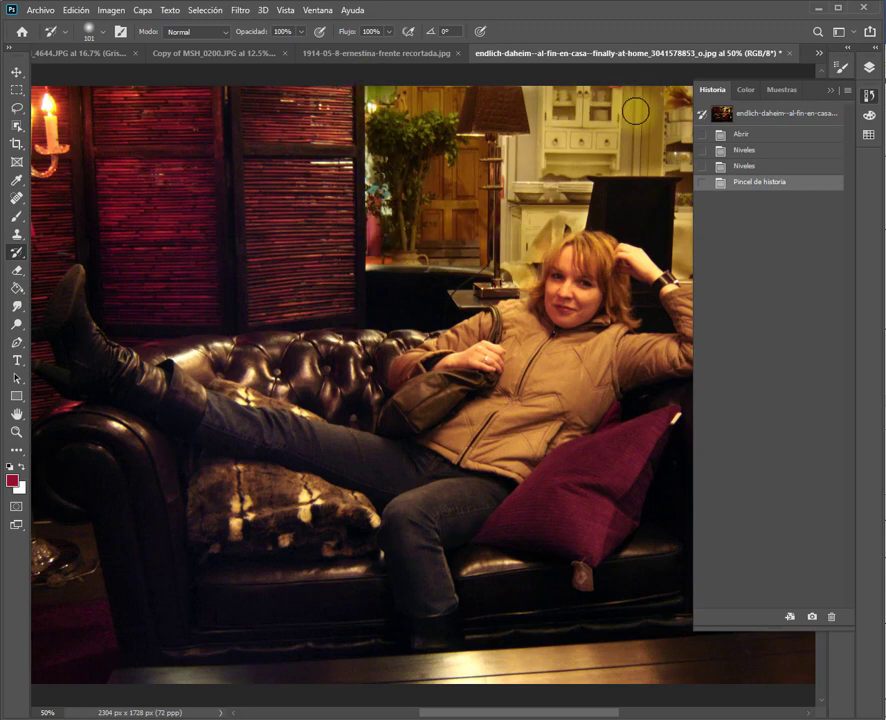
left_click(536, 146)
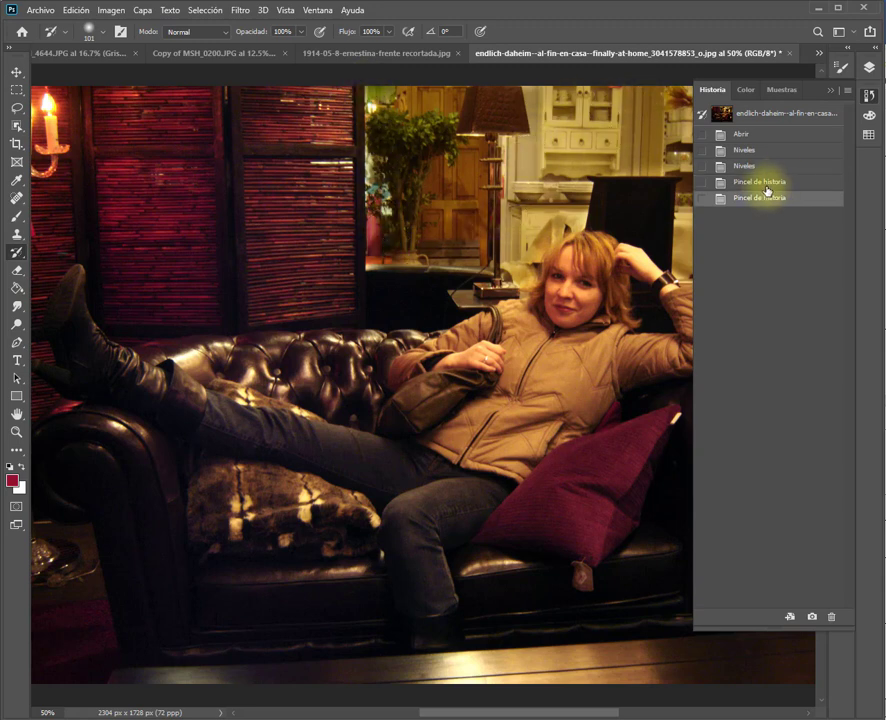
- Compare the photo before and after the latest History Brush stroke, ending on the latest state
left_click(752, 181)
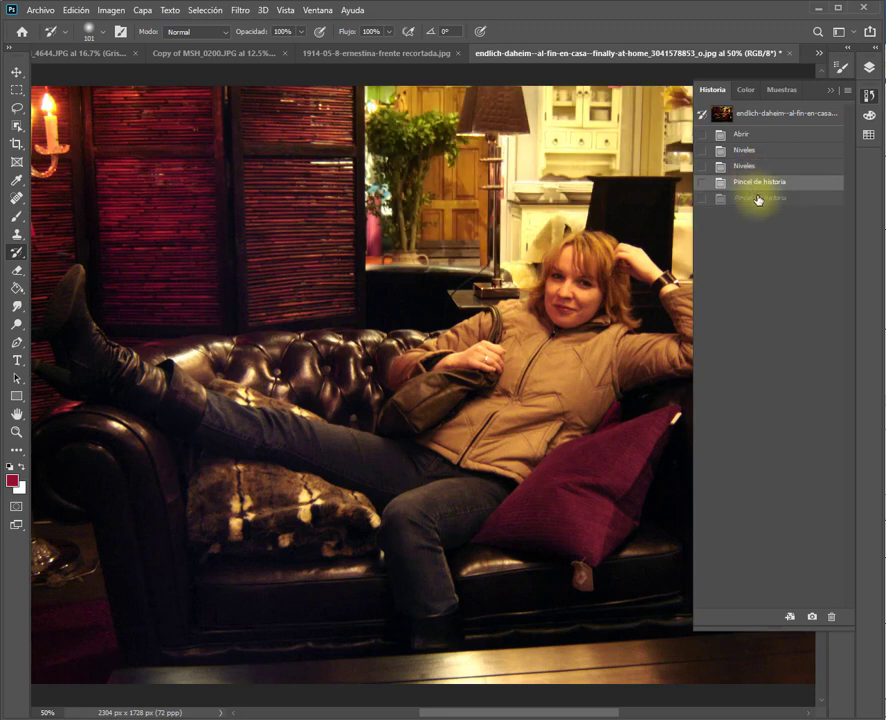
left_click(757, 198)
left_click(757, 182)
left_click(758, 198)
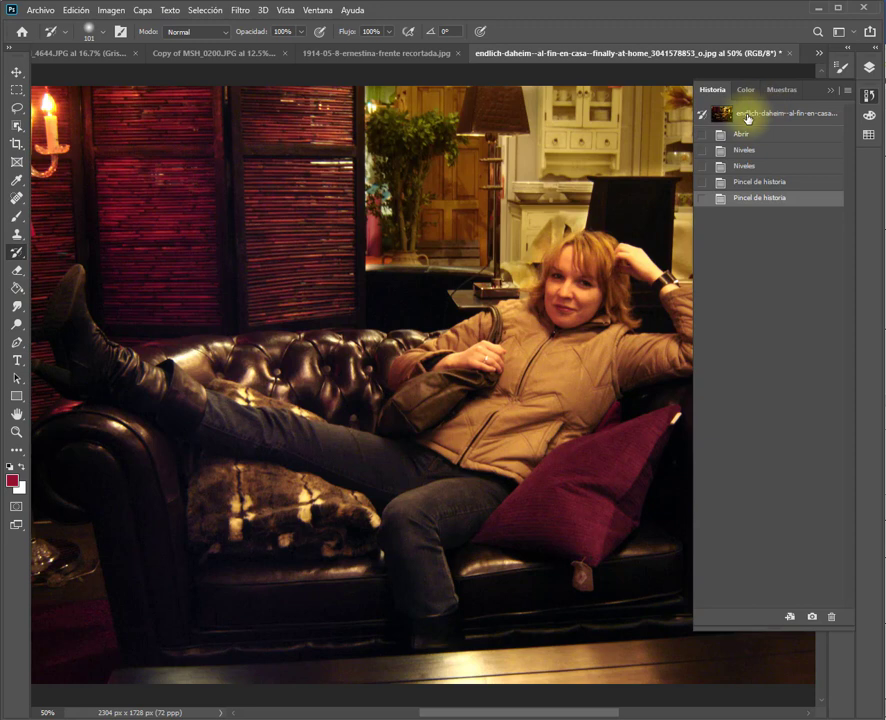
- Set the first Levels state as the History Brush source, return to the latest state, and set the brush size to 163 px
left_click(756, 152)
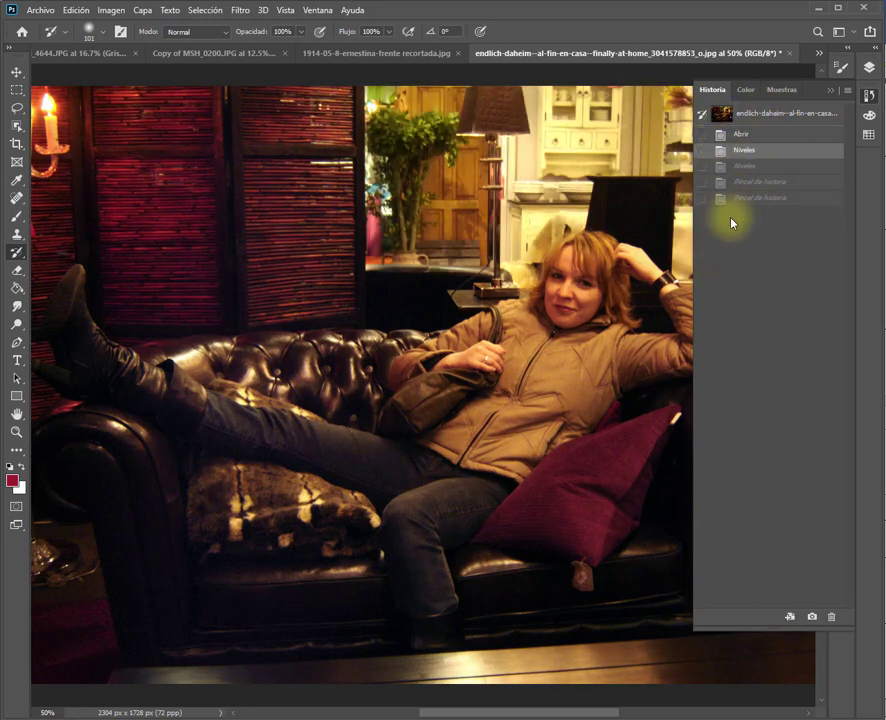
left_click(759, 199)
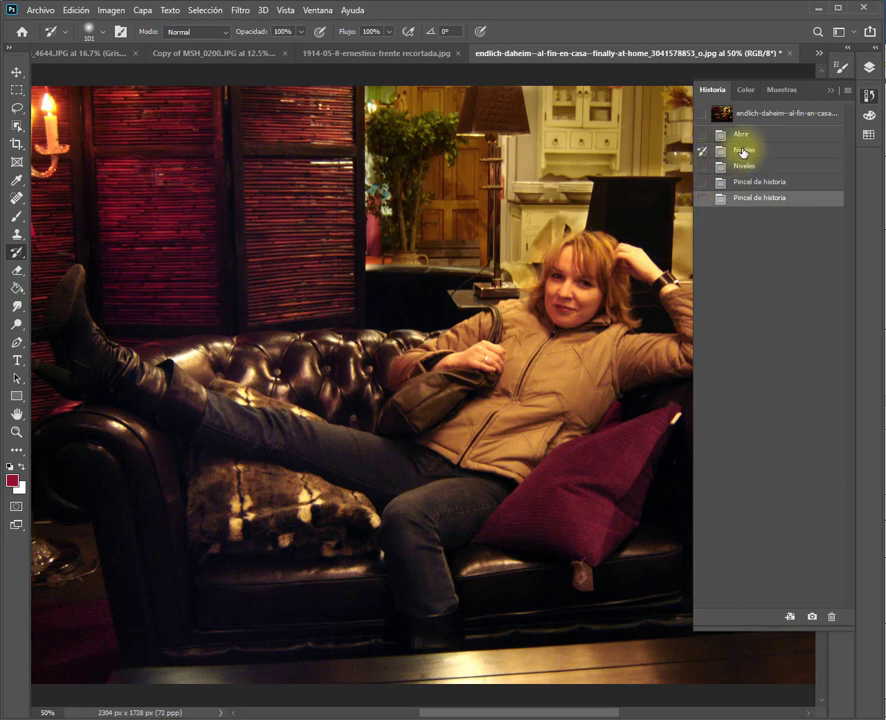
right_click(582, 170)
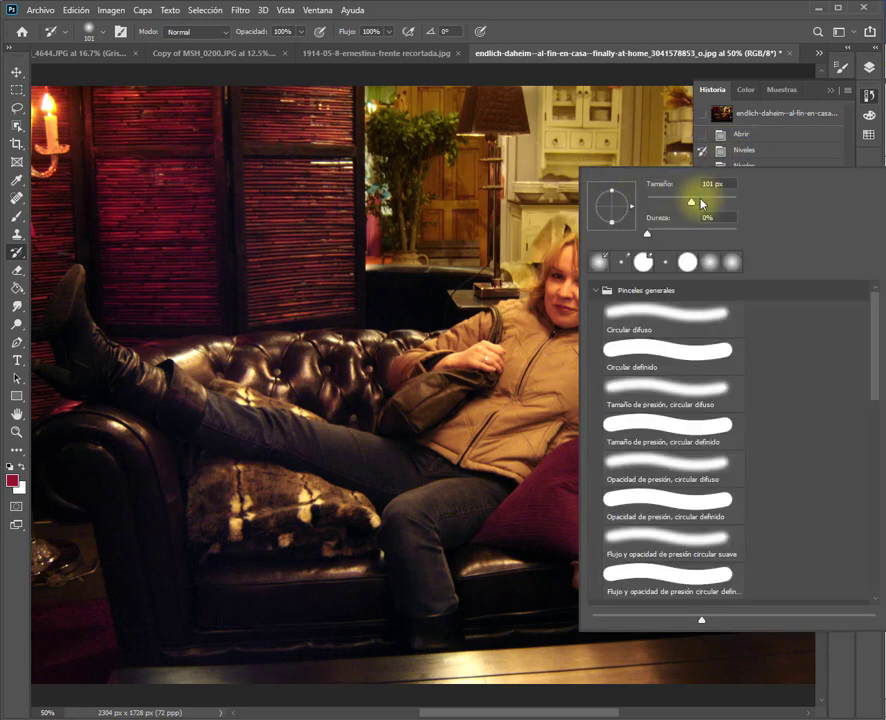
left_click(617, 130)
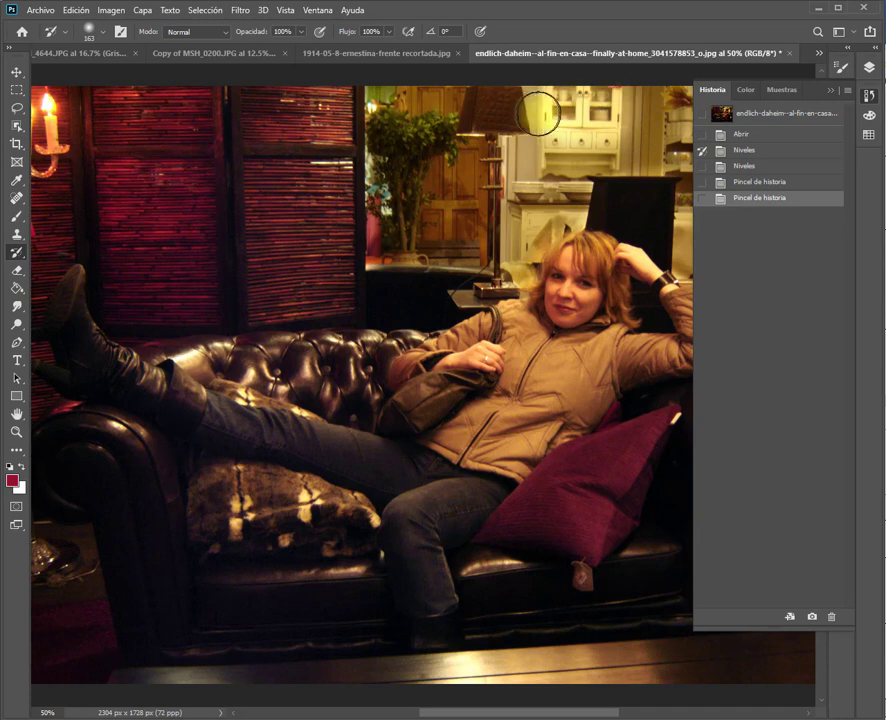
- Try painting the first Levels state over the background cabinet at full opacity, and step back to the state before the stroke
mouse_move(519, 143)
left_mouse_down()
mouse_move(461, 203)
mouse_move(544, 103)
mouse_move(653, 123)
mouse_move(623, 144)
mouse_move(668, 114)
mouse_move(613, 138)
mouse_move(680, 145)
left_mouse_up()
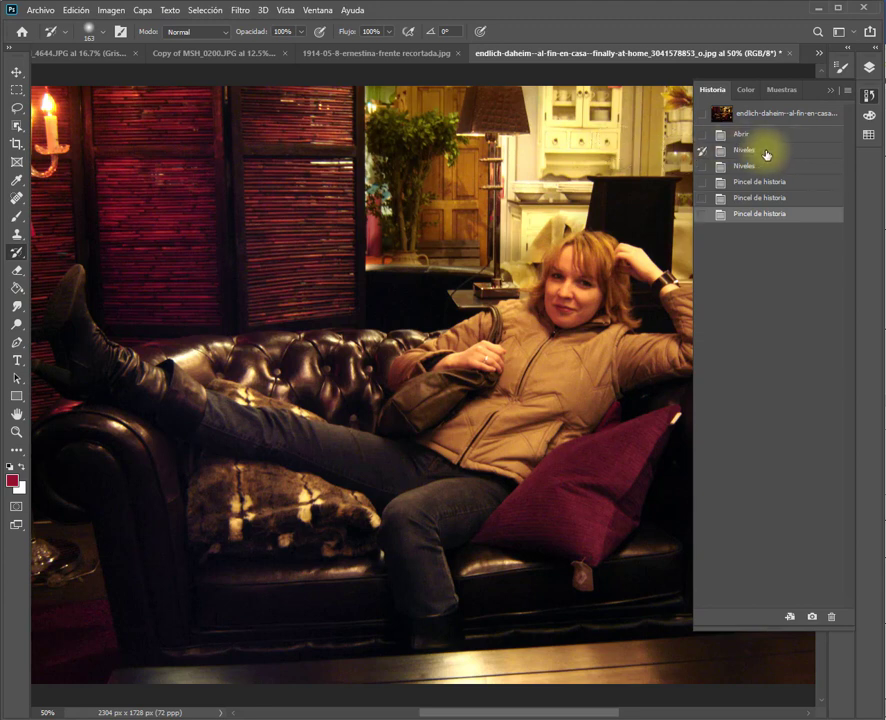
left_click(724, 196)
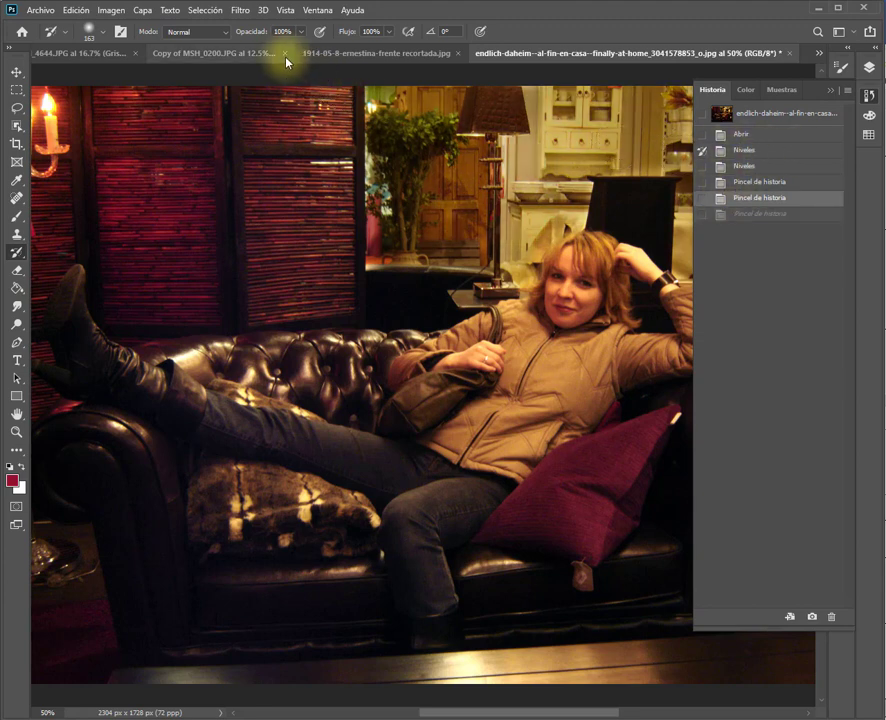
- Lower the History Brush opacity to 30% and dab the first Levels state over the background cabinets, plates and shelves, and collapse the history list
left_click_drag(283, 47, 255, 47)
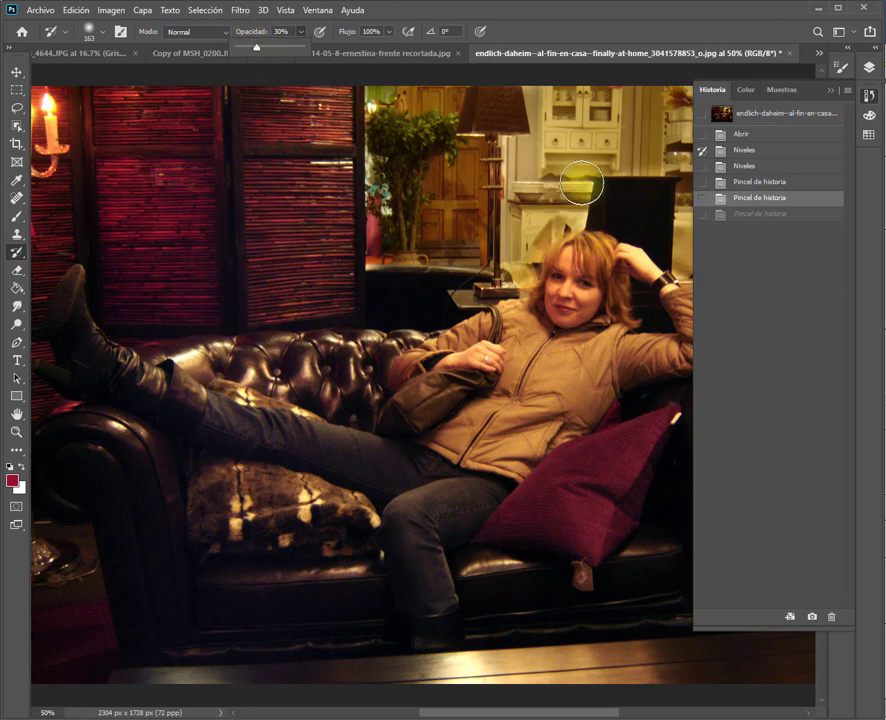
left_click(600, 138)
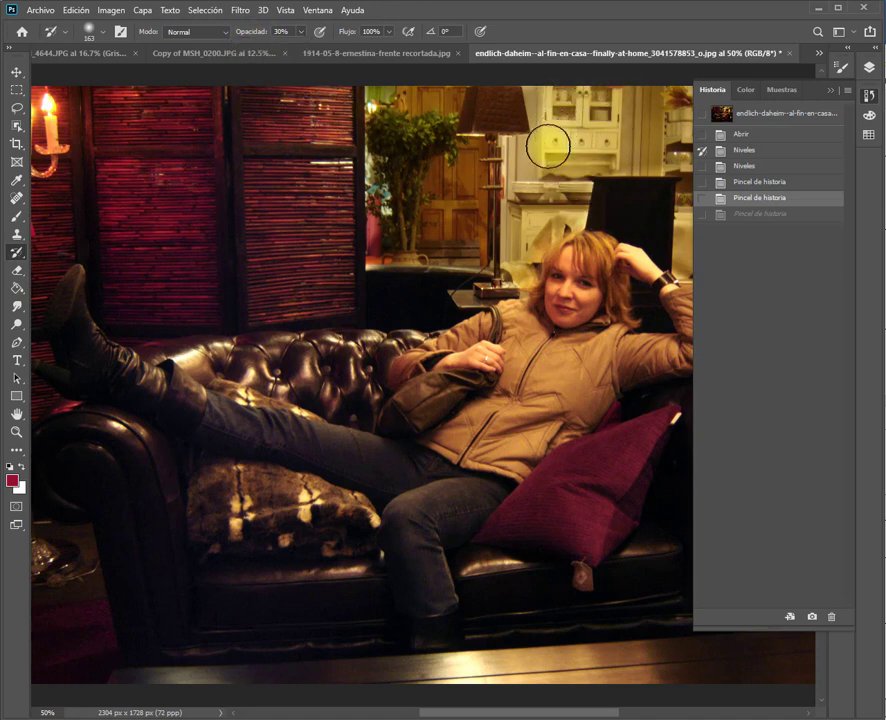
left_click(520, 190)
left_click(514, 214)
left_click(524, 227)
left_click(536, 214)
left_click(546, 218)
left_click(554, 227)
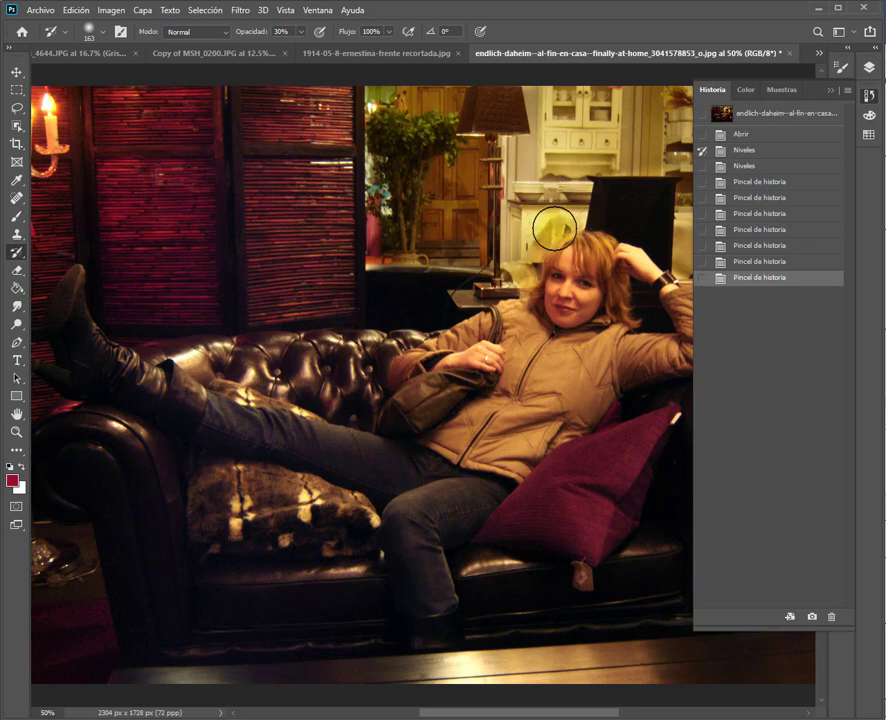
left_click(585, 190)
left_click(630, 140)
left_click(660, 104)
left_click(672, 110)
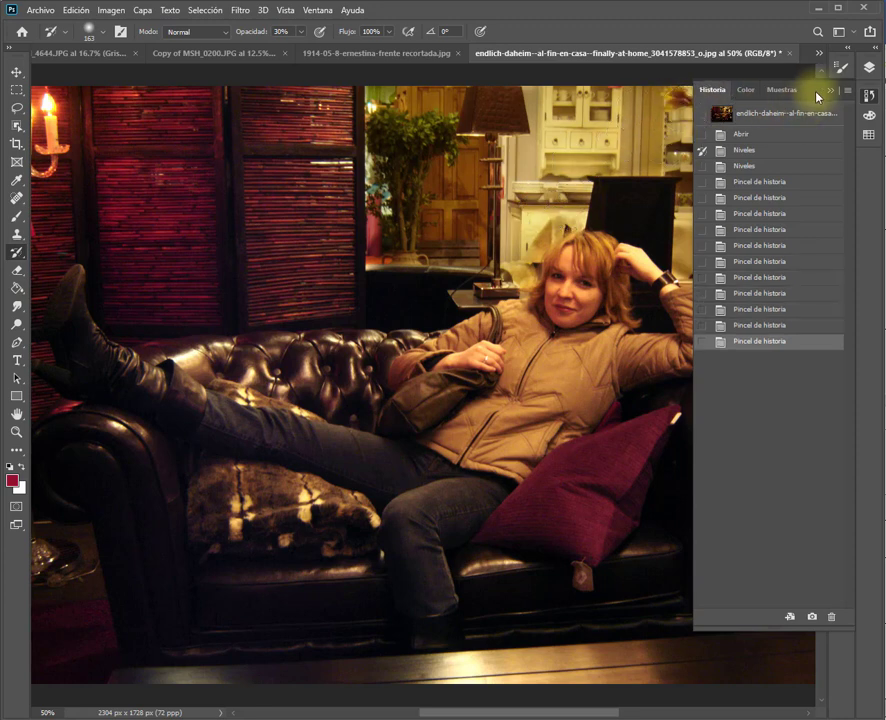
left_click(829, 90)
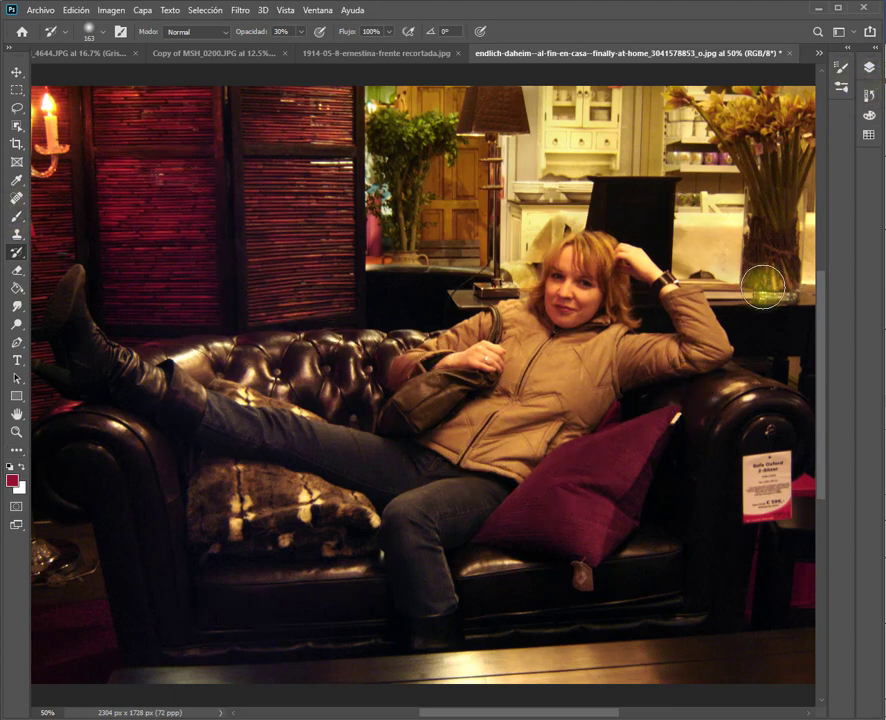
key("ctrl+l")
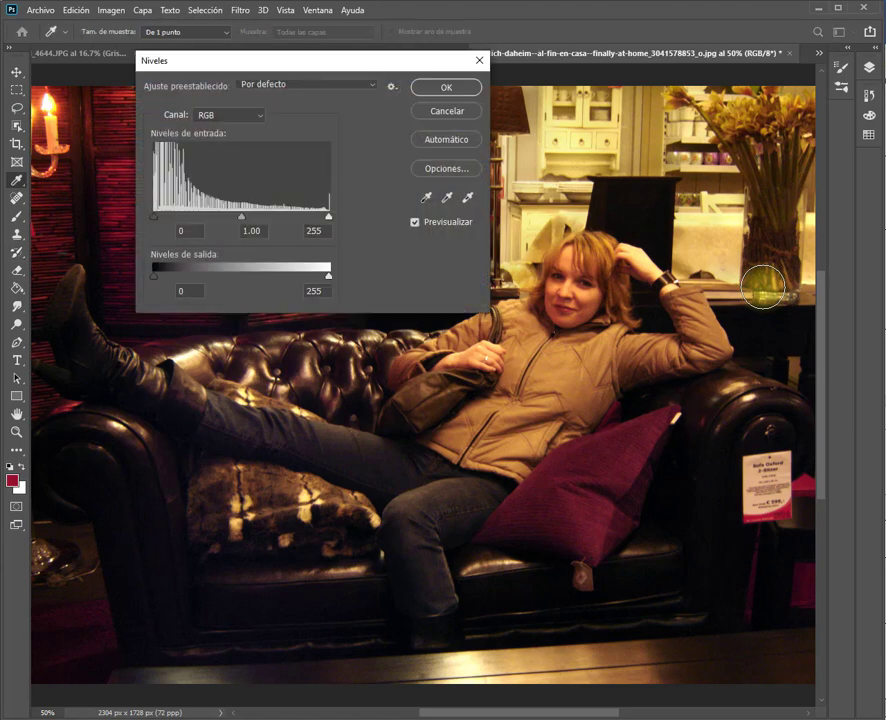
left_click(228, 116)
left_click(212, 165)
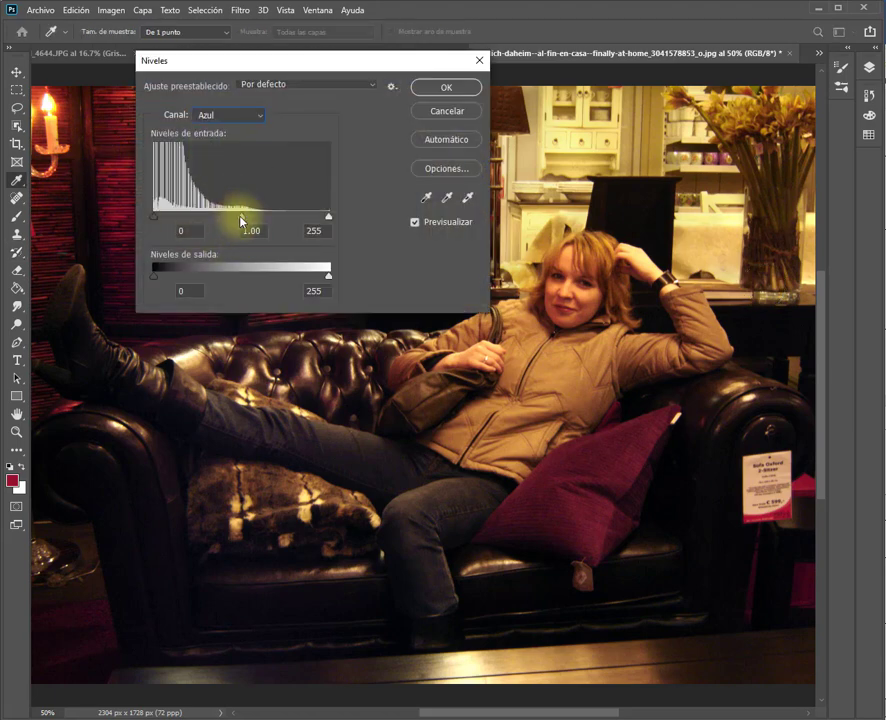
left_click_drag(240, 217, 250, 217)
left_click(208, 116)
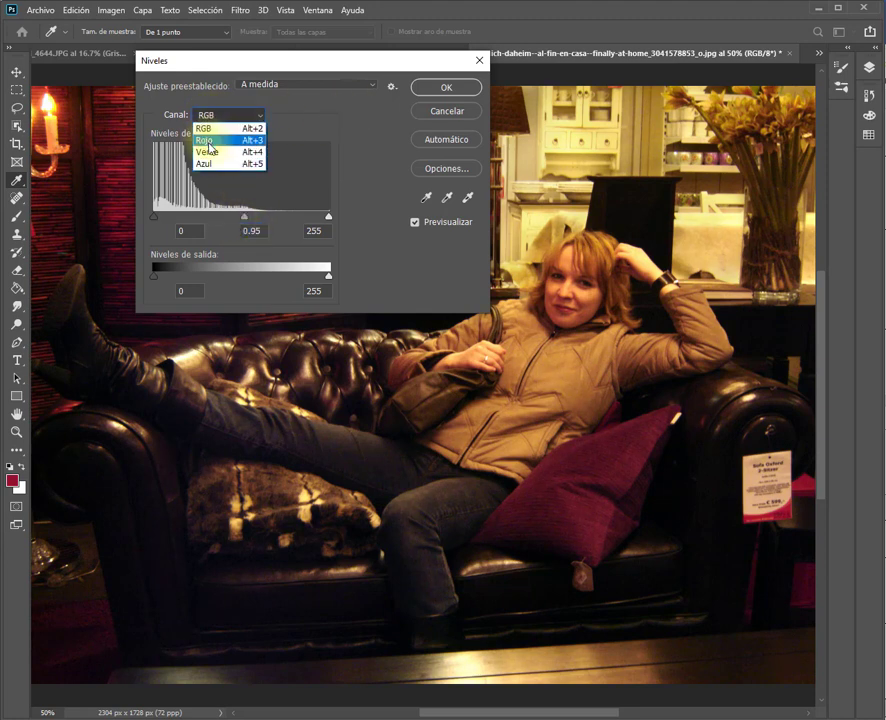
left_click(210, 138)
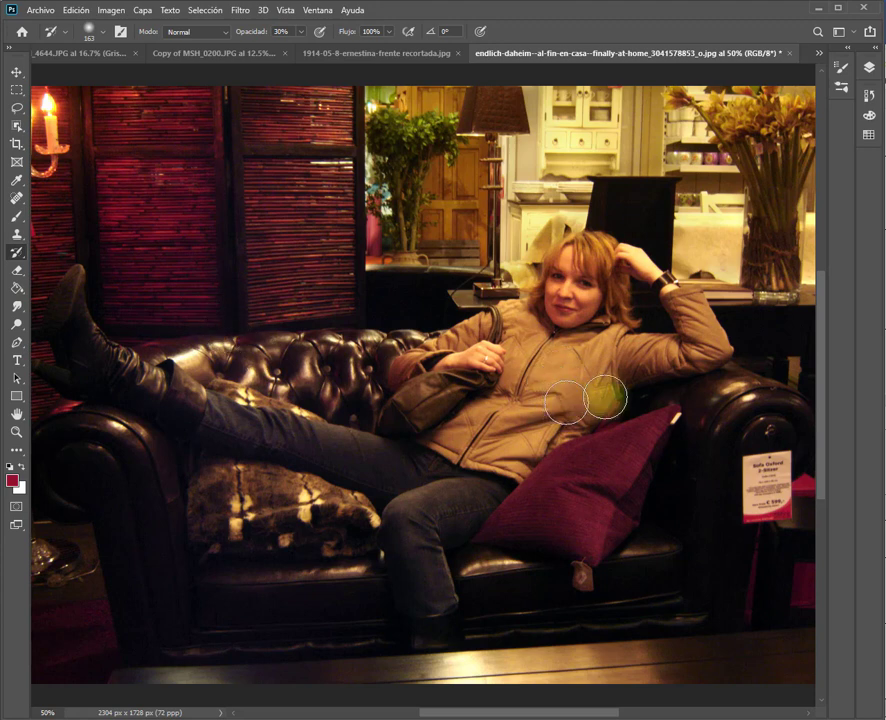
- Compare the original snapshot with the final History Brush state in the history, ending on the last state
left_click(868, 69)
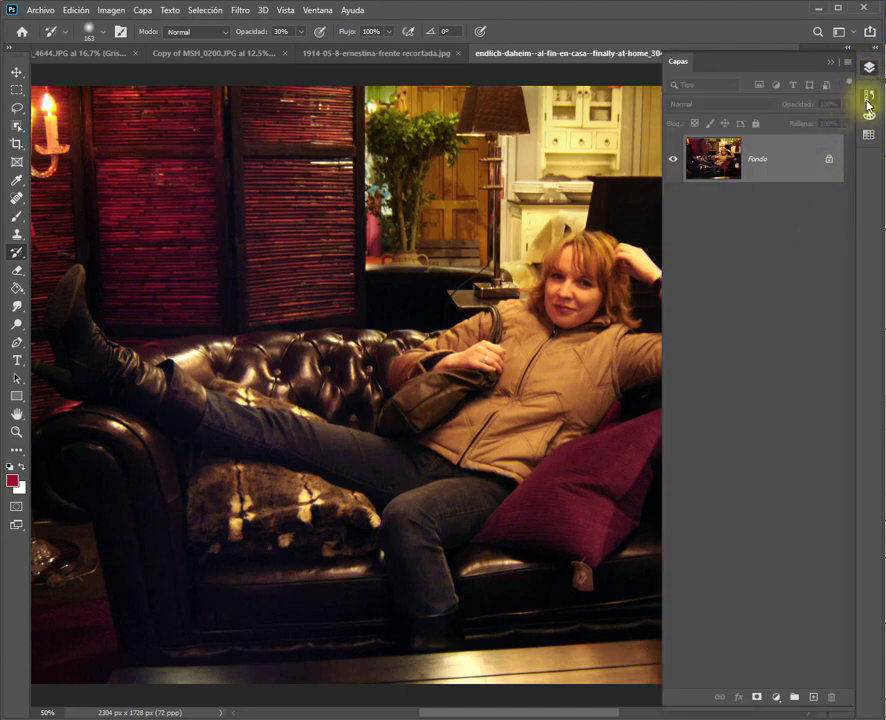
left_click(868, 100)
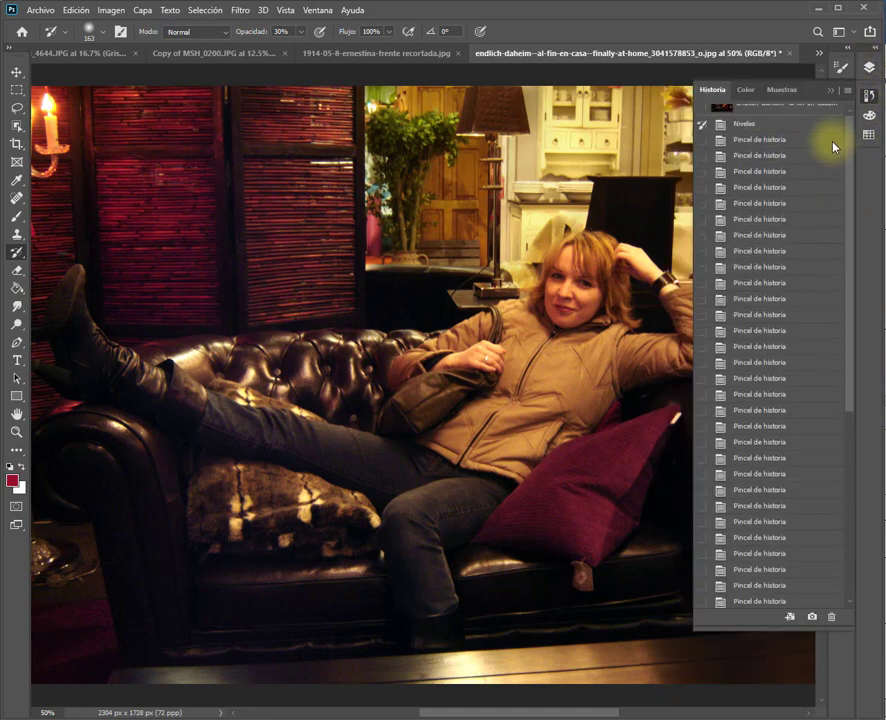
scroll(801, 118, "up", 1)
left_click(801, 120)
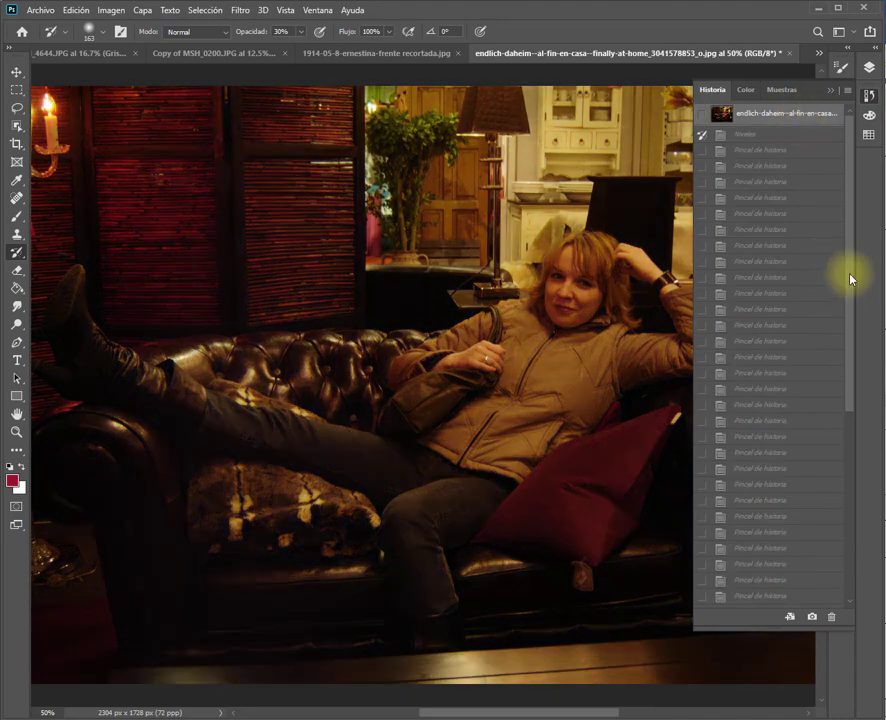
scroll(848, 493, "down", 5)
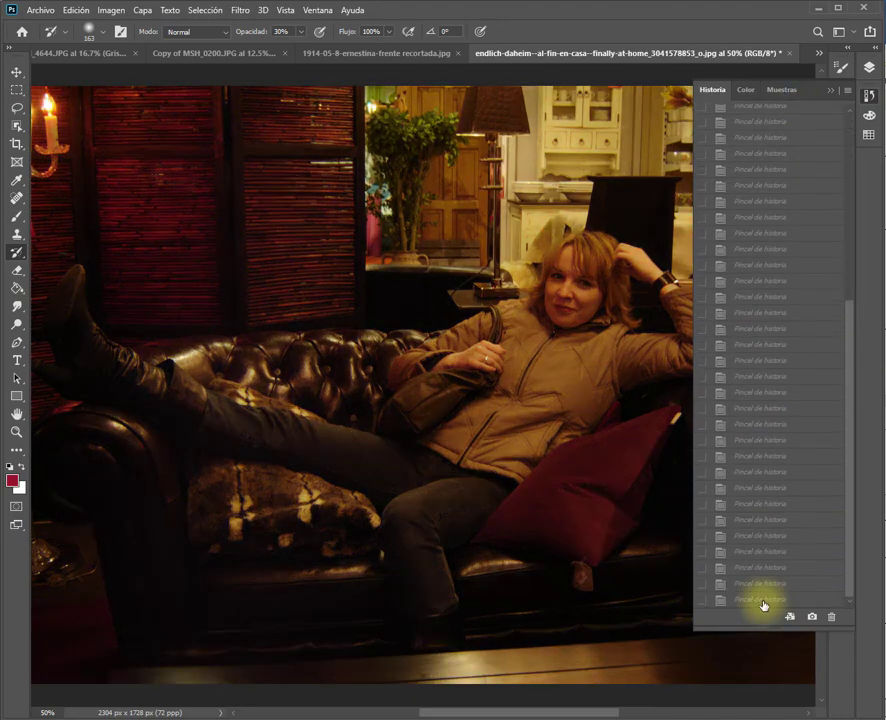
left_click(762, 600)
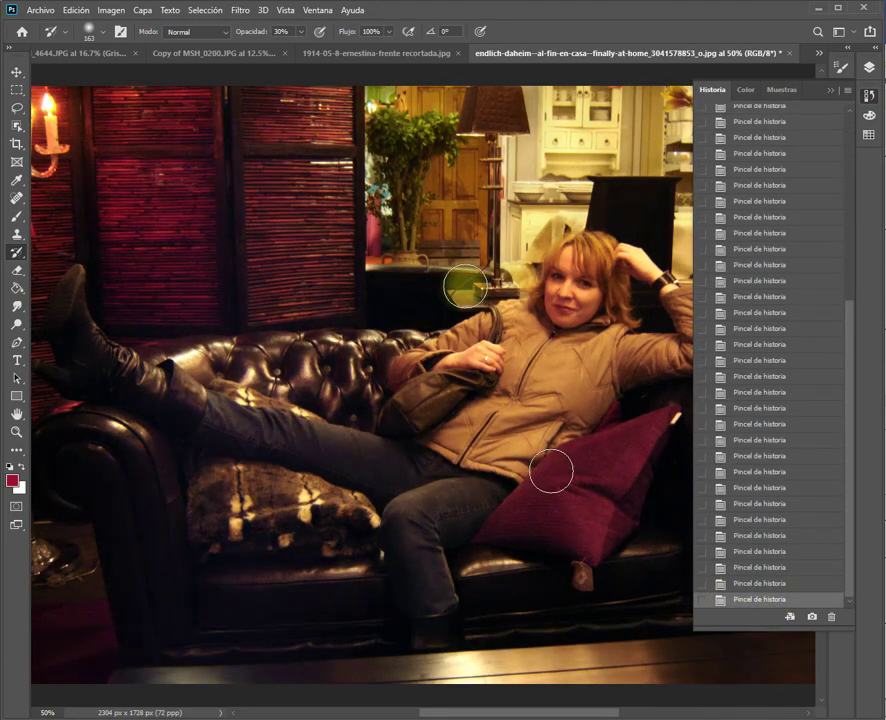